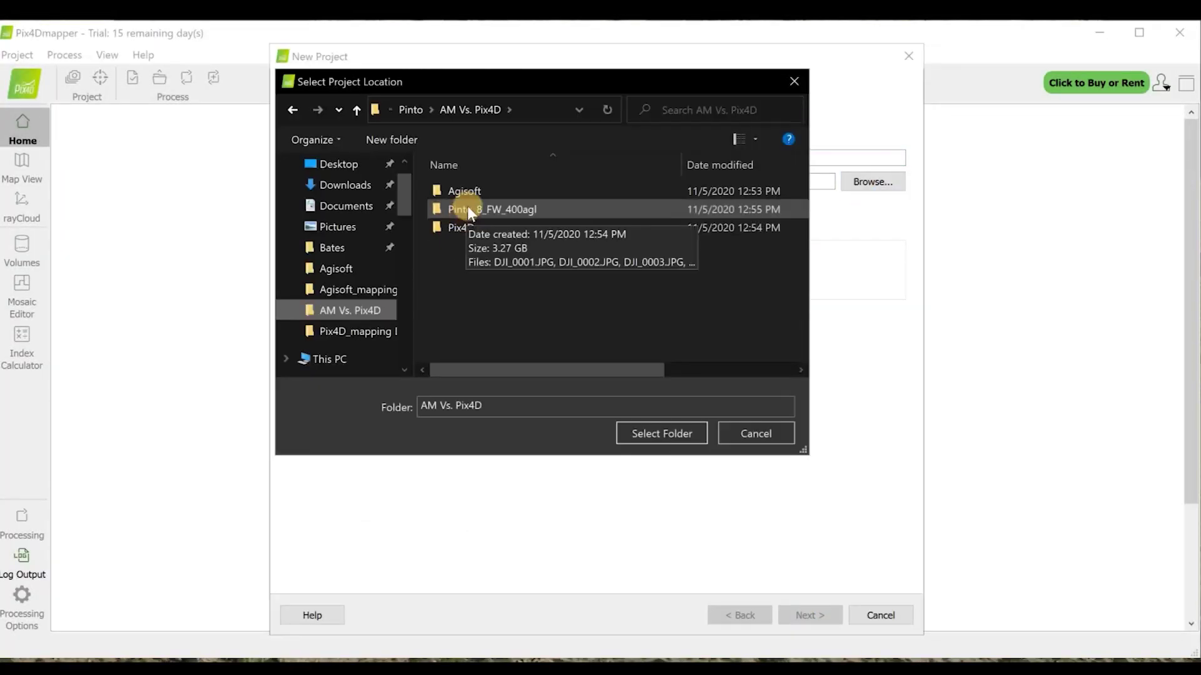
# Step: Name the new project Pinto_PIX4D and place it in the Pix4D folder
pyautogui.click(459, 227)
pyautogui.press('Return')
pyautogui.click(364, 159)
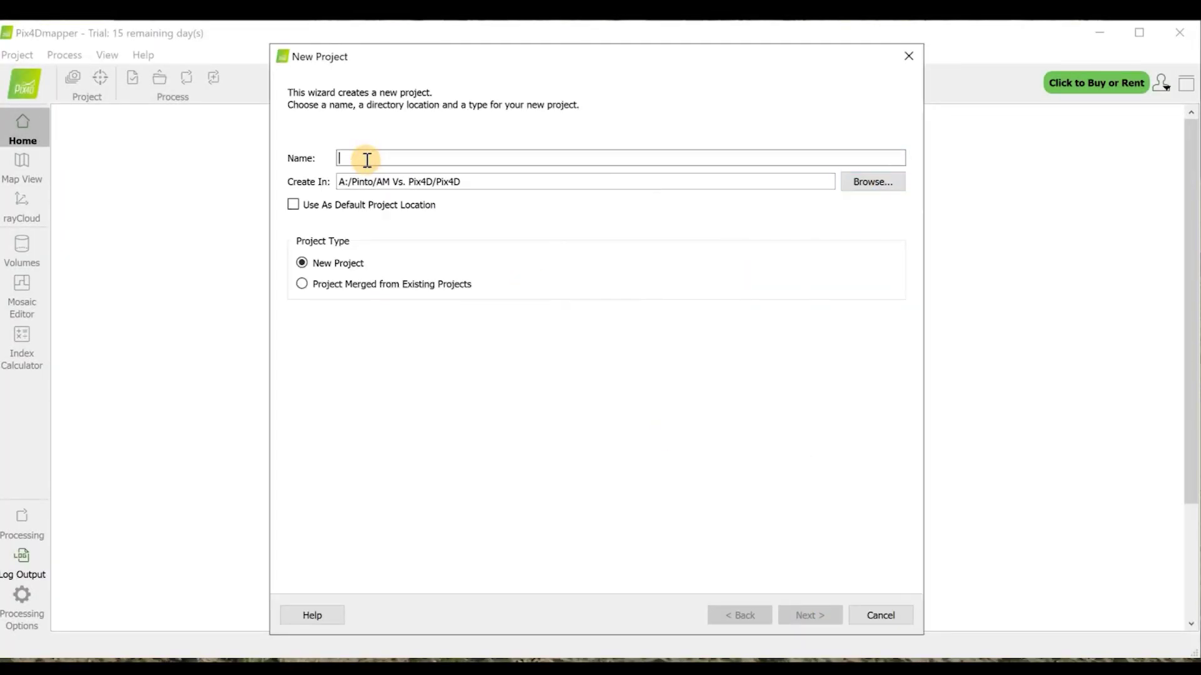
pyautogui.write('Pint')
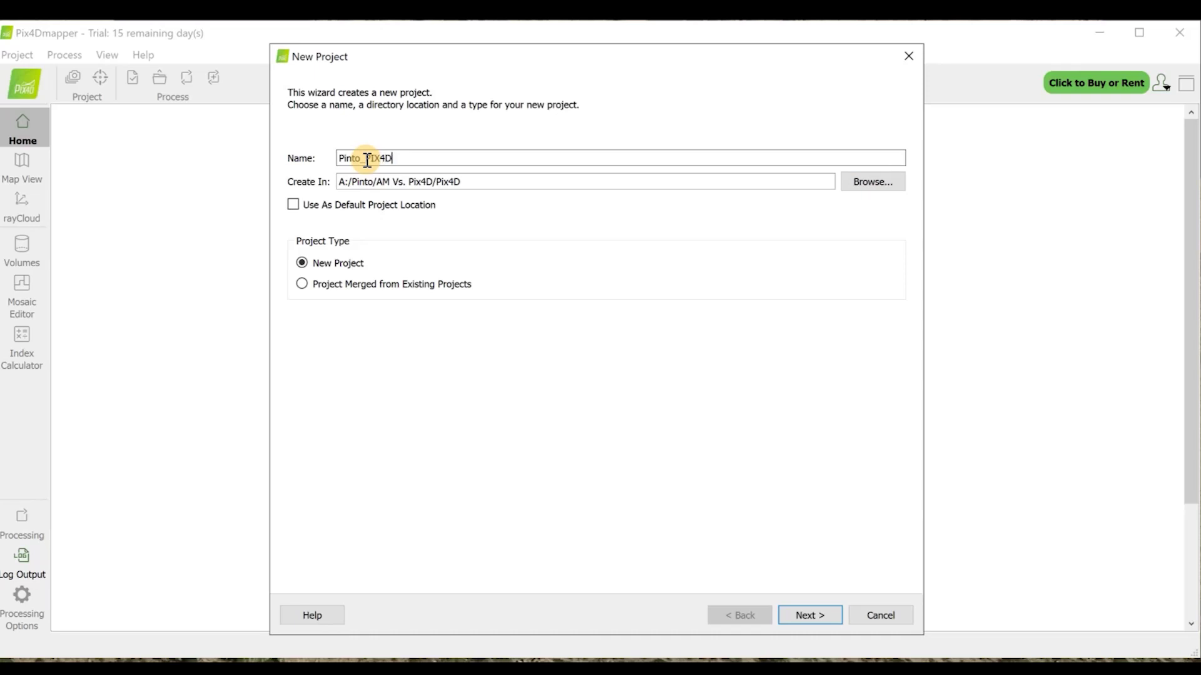
pyautogui.write('o_PIX4D')
# Step: Add all 394 drone images from the Pinto_8_FW_400agl folder
pyautogui.click(809, 615)
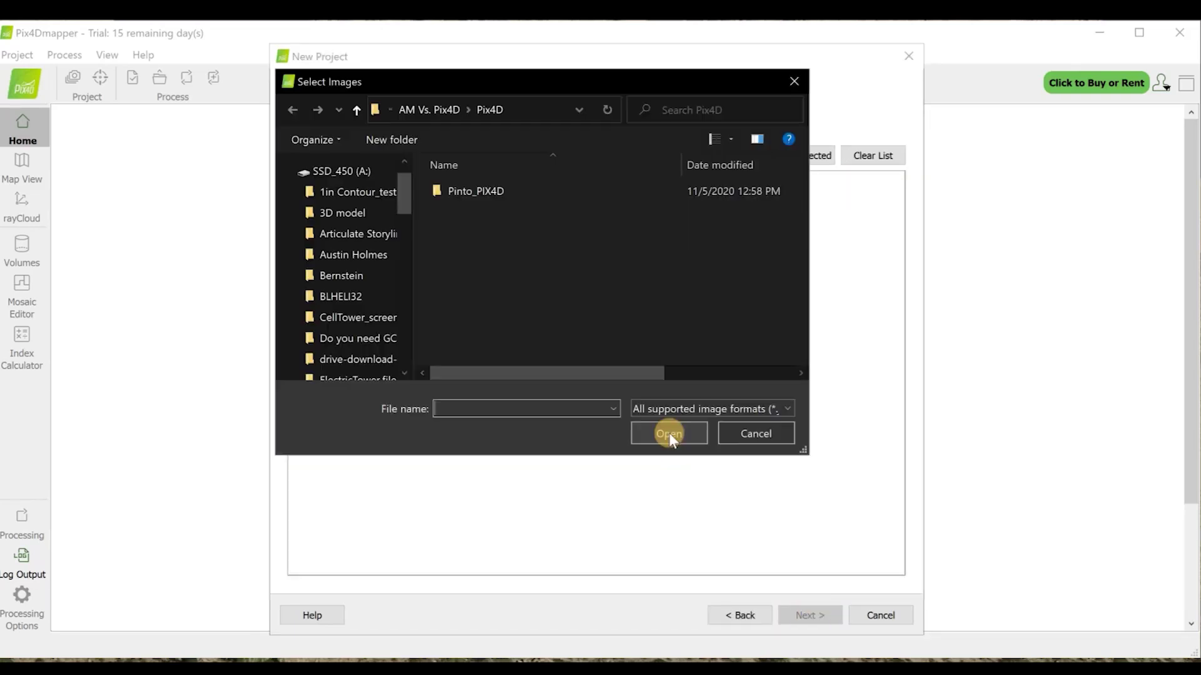
pyautogui.scroll(5, 375, 273)
pyautogui.doubleClick(463, 210)
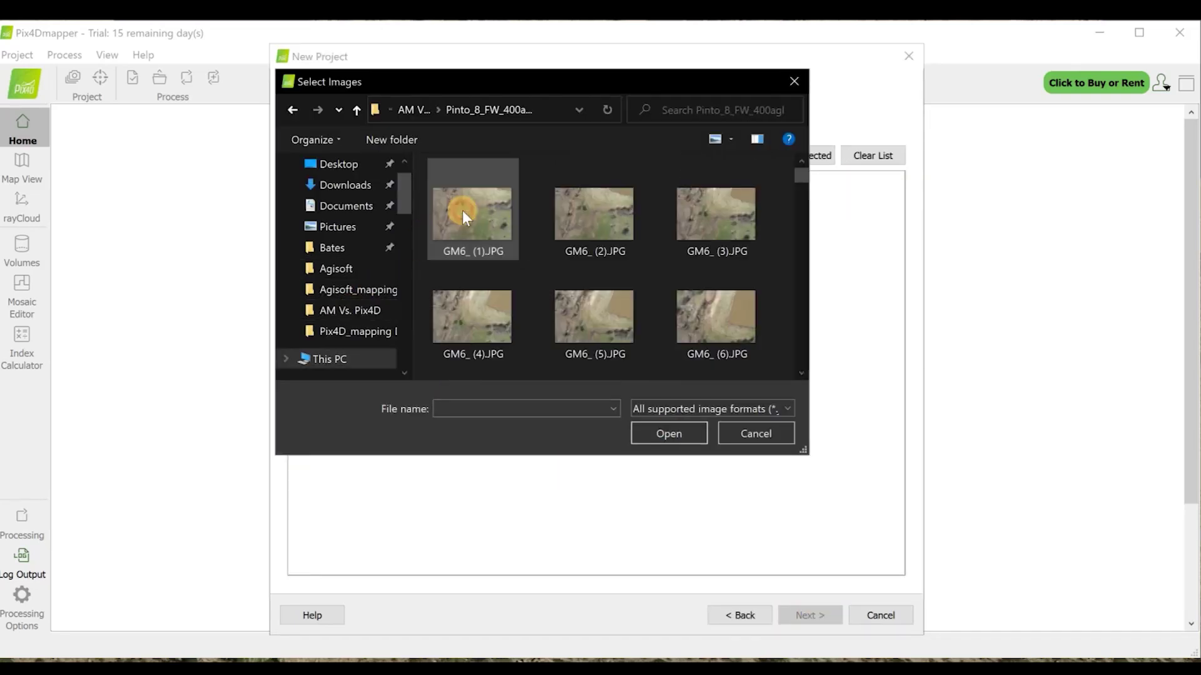
pyautogui.click(463, 210)
pyautogui.hotkey('ctrl', 'a')
pyautogui.click(668, 433)
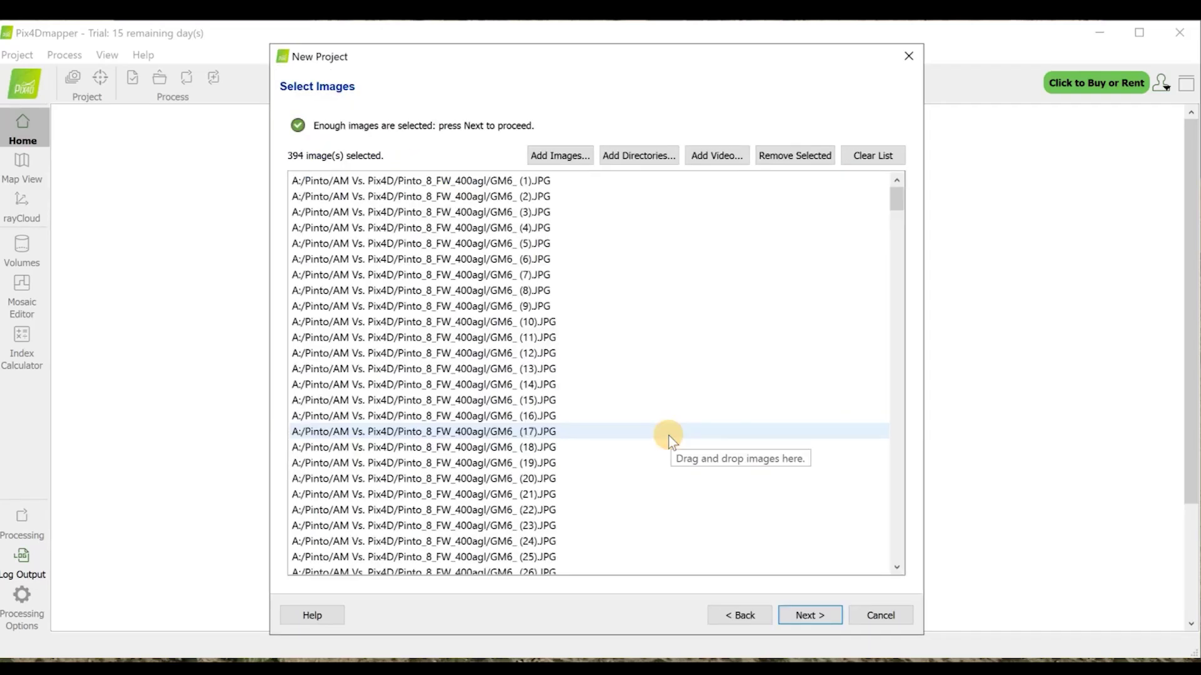
# Step: Keep the WGS 84 image coordinate system and finish creating the project
pyautogui.click(818, 614)
pyautogui.click(863, 162)
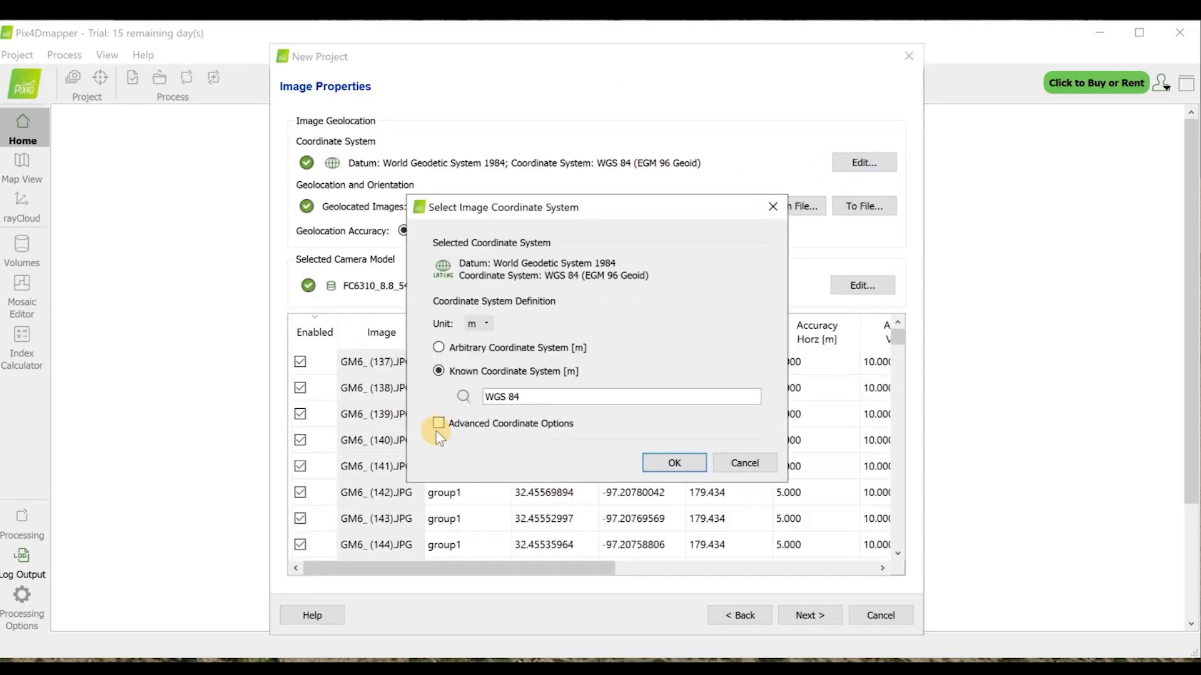
pyautogui.click(438, 423)
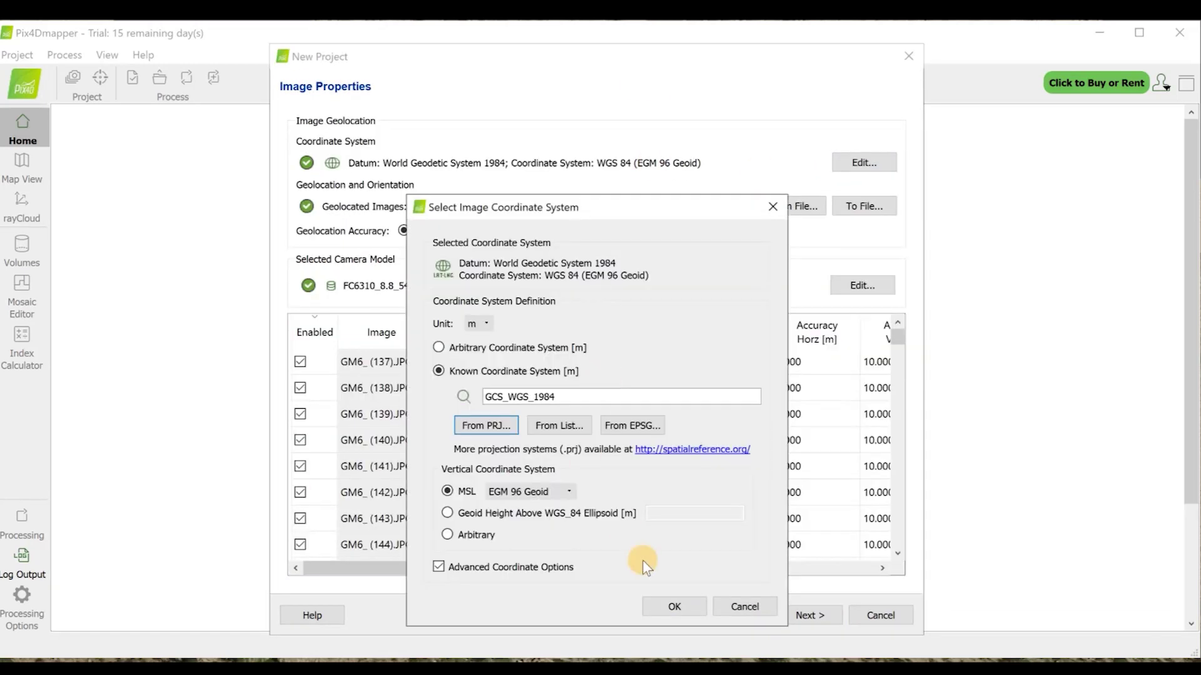
pyautogui.click(674, 605)
# Step: Uncheck step 3 (DSM, orthomosaic and index) and start initial processing only
pyautogui.click(299, 553)
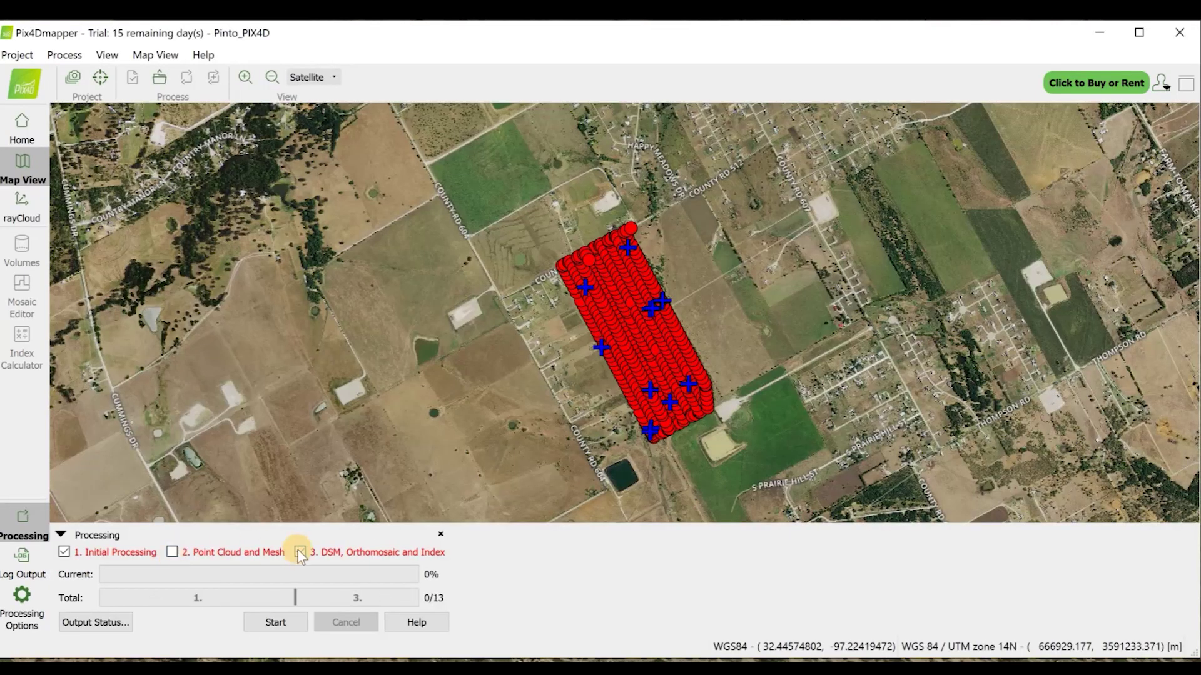
pyautogui.click(300, 552)
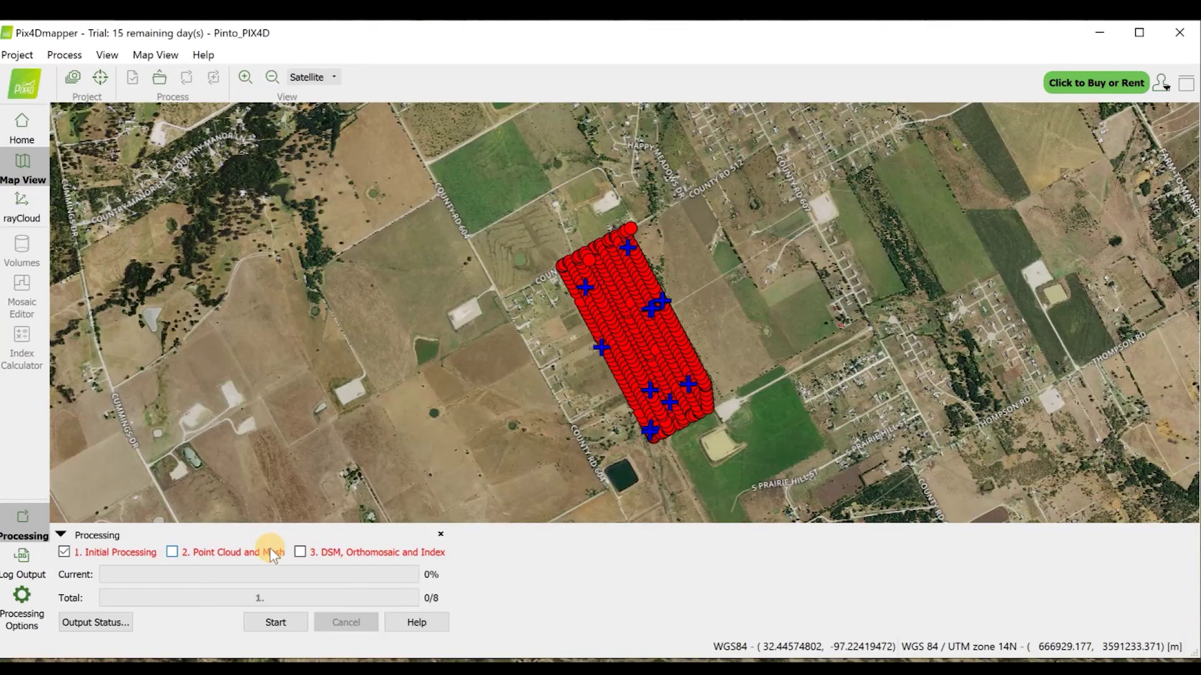
pyautogui.click(275, 623)
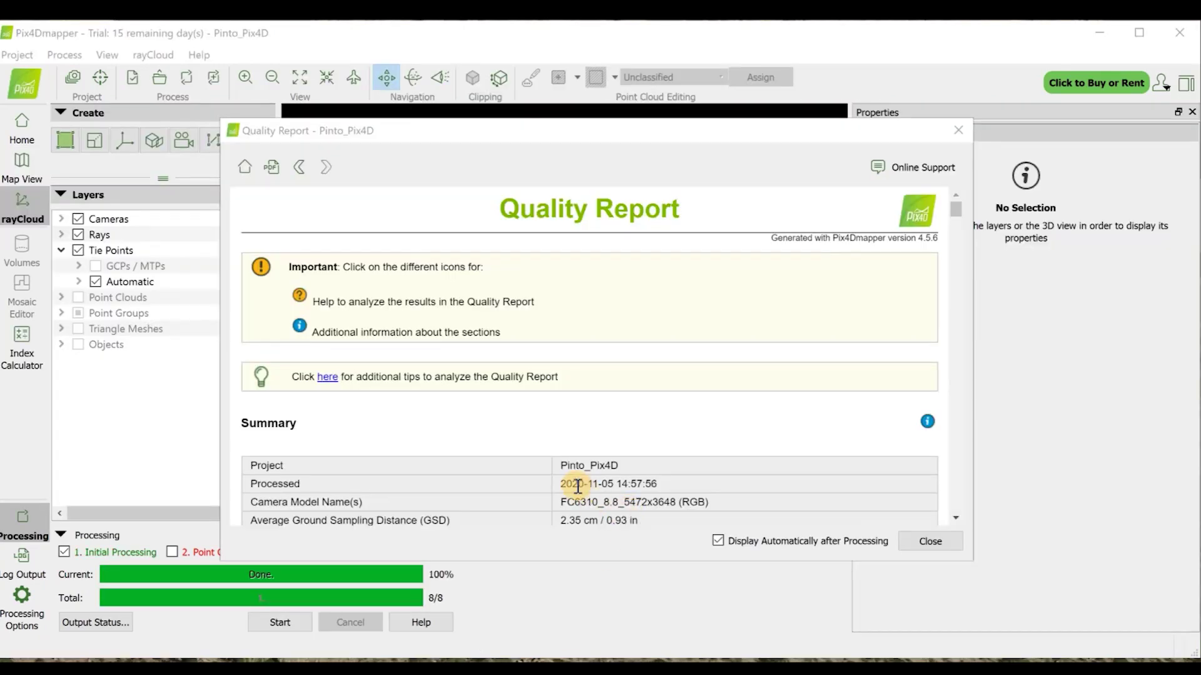
# Step: In the Quality Report, select the 2.35 cm average GSD and 23m:52s initial processing time
pyautogui.scroll(-1, 527, 480)
pyautogui.scroll(-1, 527, 480)
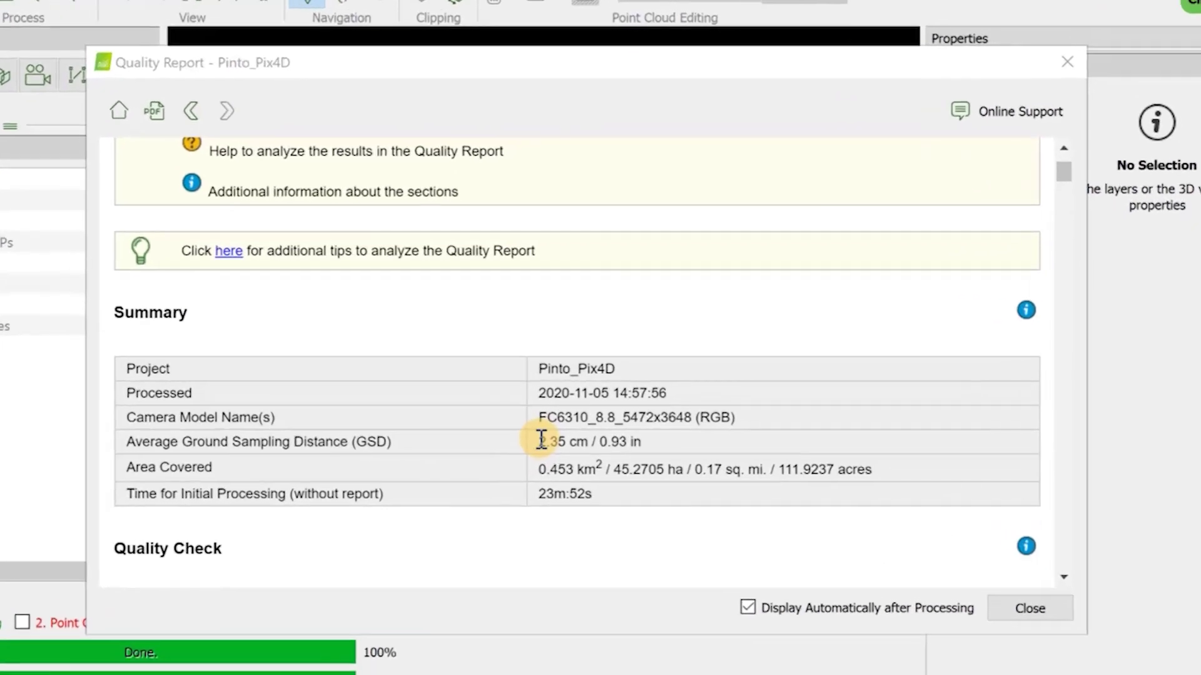
pyautogui.moveTo(560, 415); pyautogui.dragTo(600, 416)
pyautogui.moveTo(586, 458); pyautogui.dragTo(657, 459)
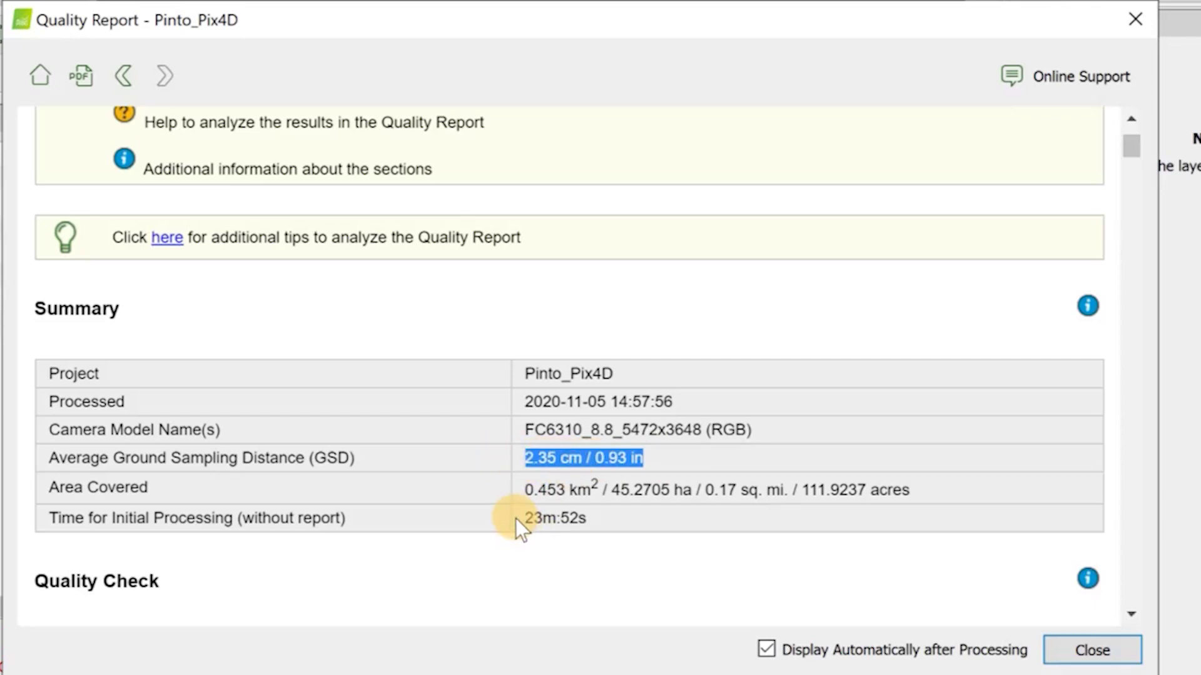
pyautogui.moveTo(520, 516); pyautogui.dragTo(593, 517)
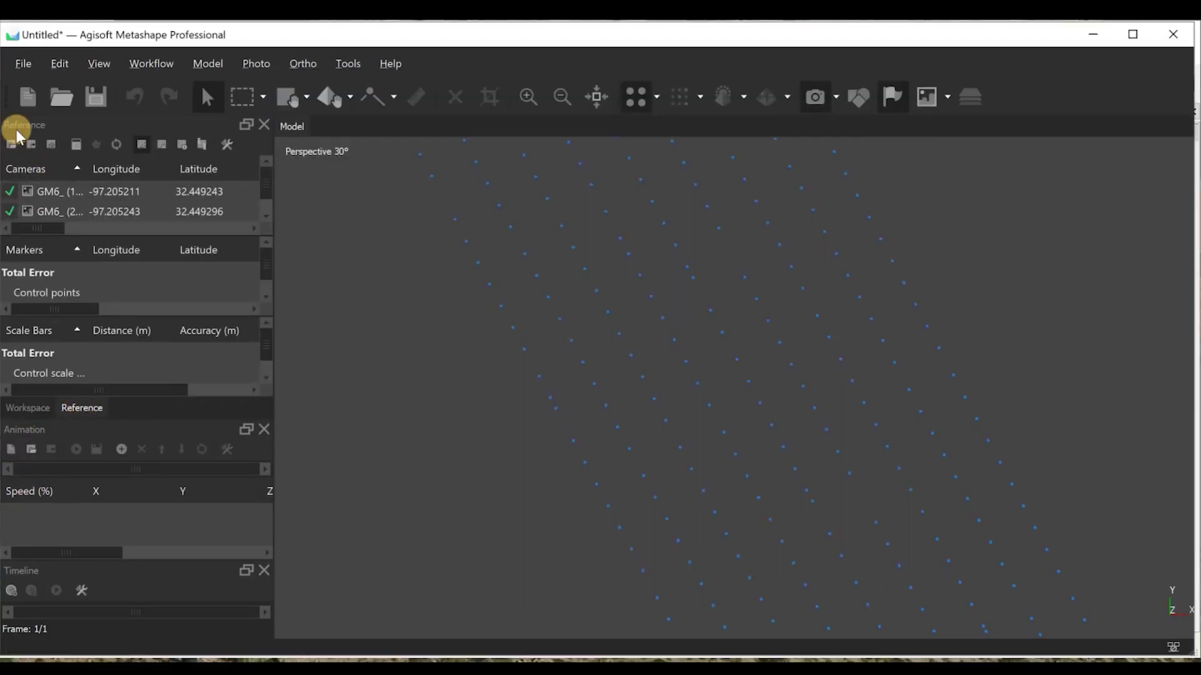
# Step: Import reference coordinates from Pinto 8.csv, creating new markers for unmatched points
pyautogui.click(18, 133)
pyautogui.doubleClick(199, 195)
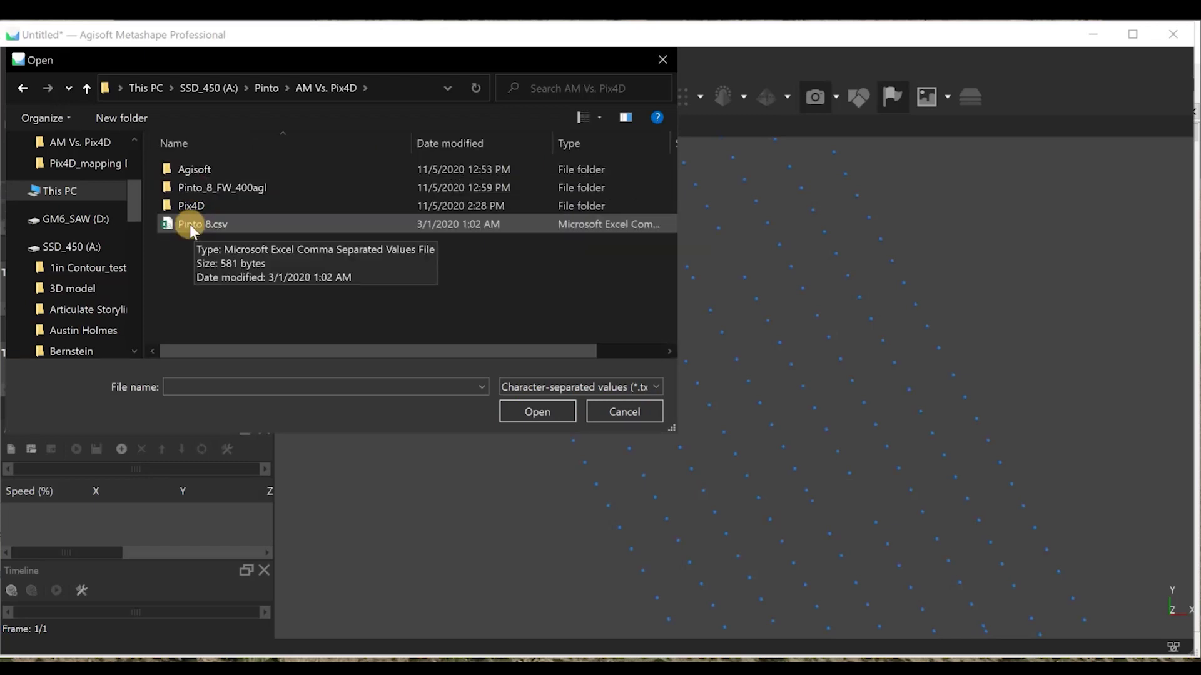
pyautogui.doubleClick(190, 224)
pyautogui.scroll(-3, 549, 472)
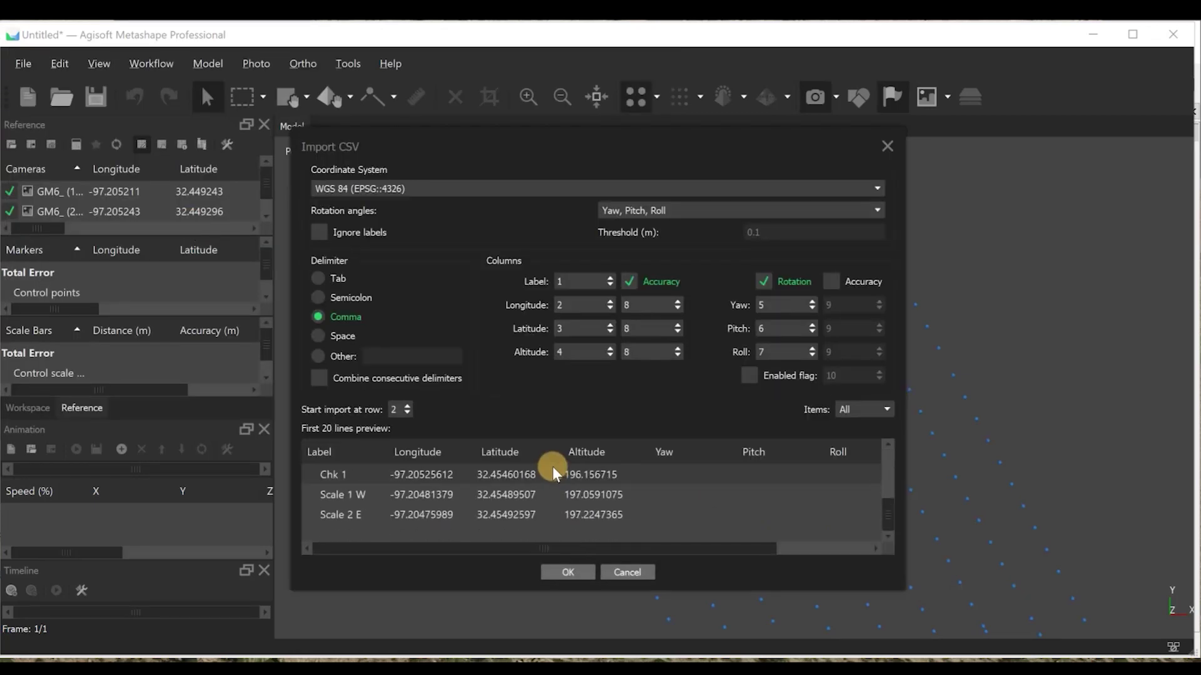
pyautogui.click(566, 572)
pyautogui.click(508, 391)
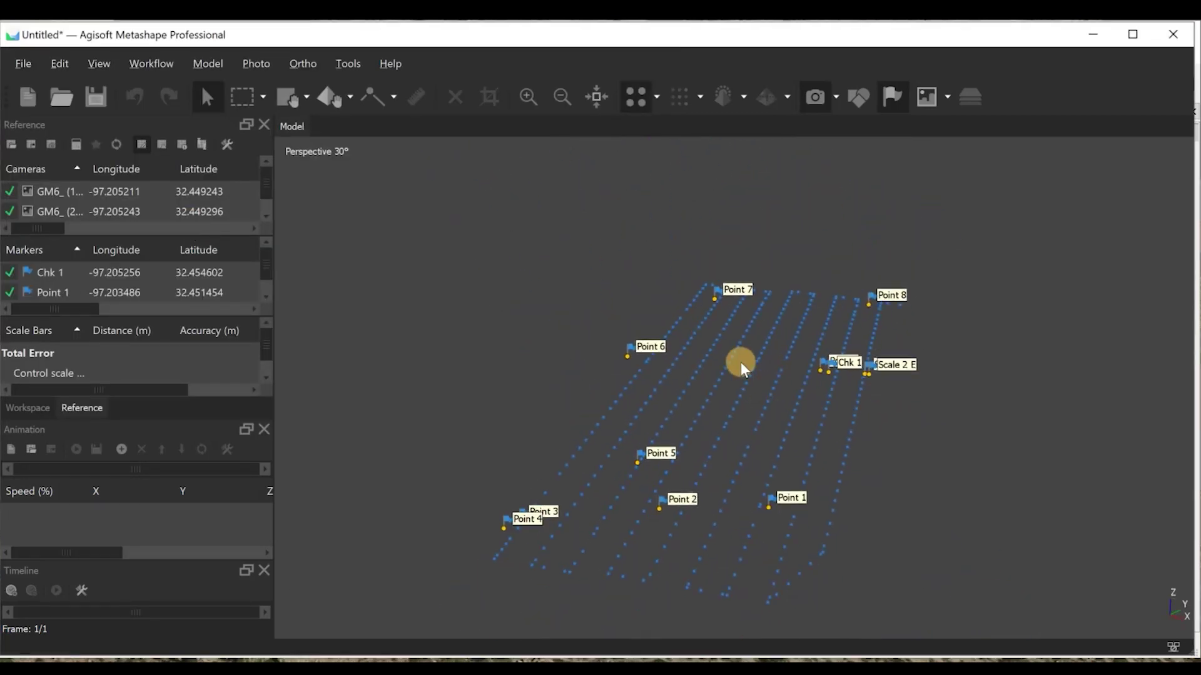
# Step: Save the project as Agisoft_Pinto.psx in the Agisoft folder
pyautogui.click(95, 97)
pyautogui.scroll(5, 110, 276)
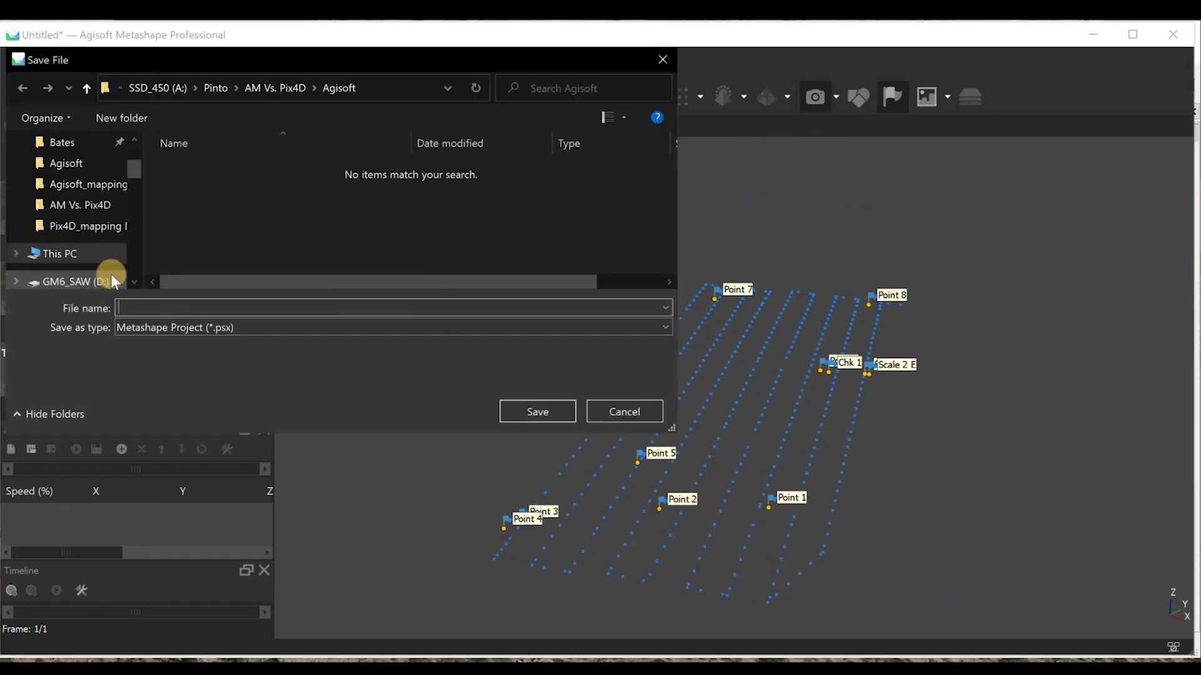
pyautogui.click(81, 207)
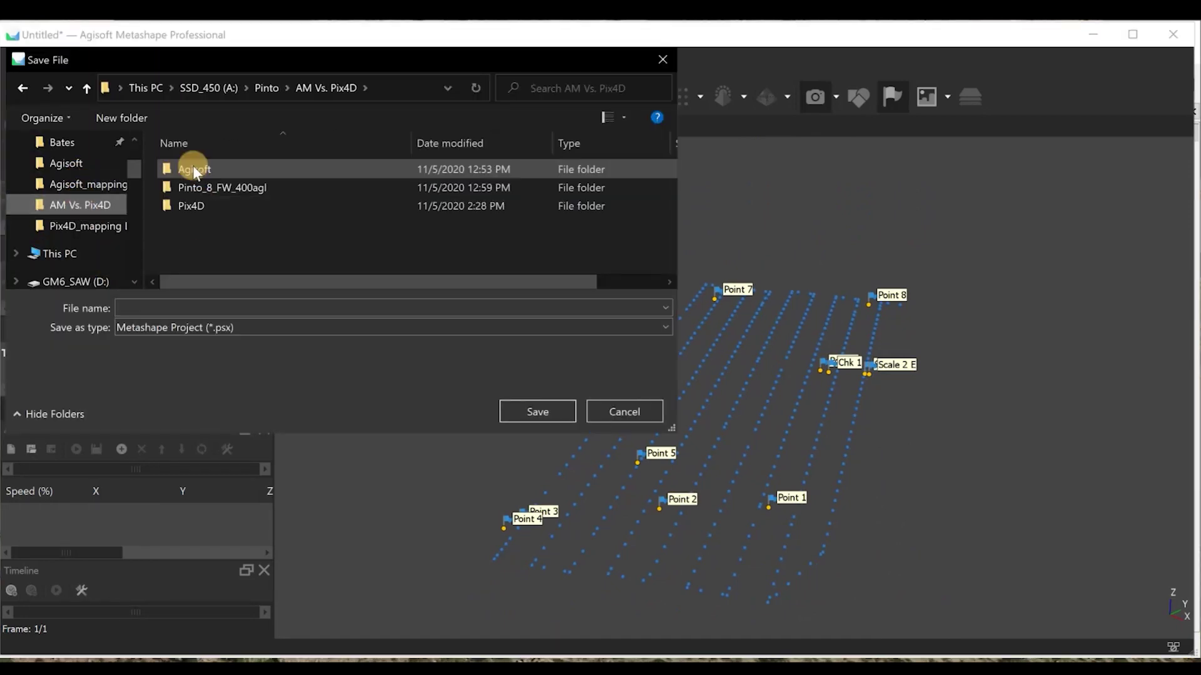
pyautogui.doubleClick(193, 166)
pyautogui.click(154, 309)
pyautogui.write('Agisoft_Pinto')
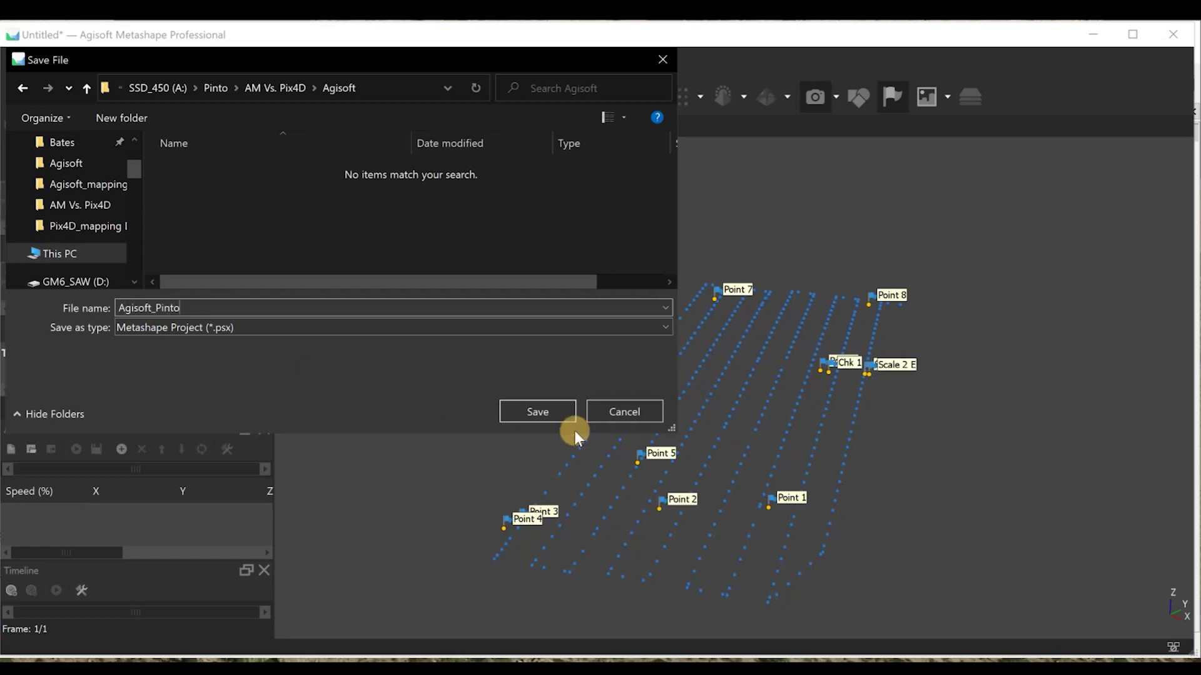
pyautogui.click(553, 415)
# Step: Align the photos at Medium accuracy from the Workflow menu
pyautogui.click(151, 63)
pyautogui.click(188, 145)
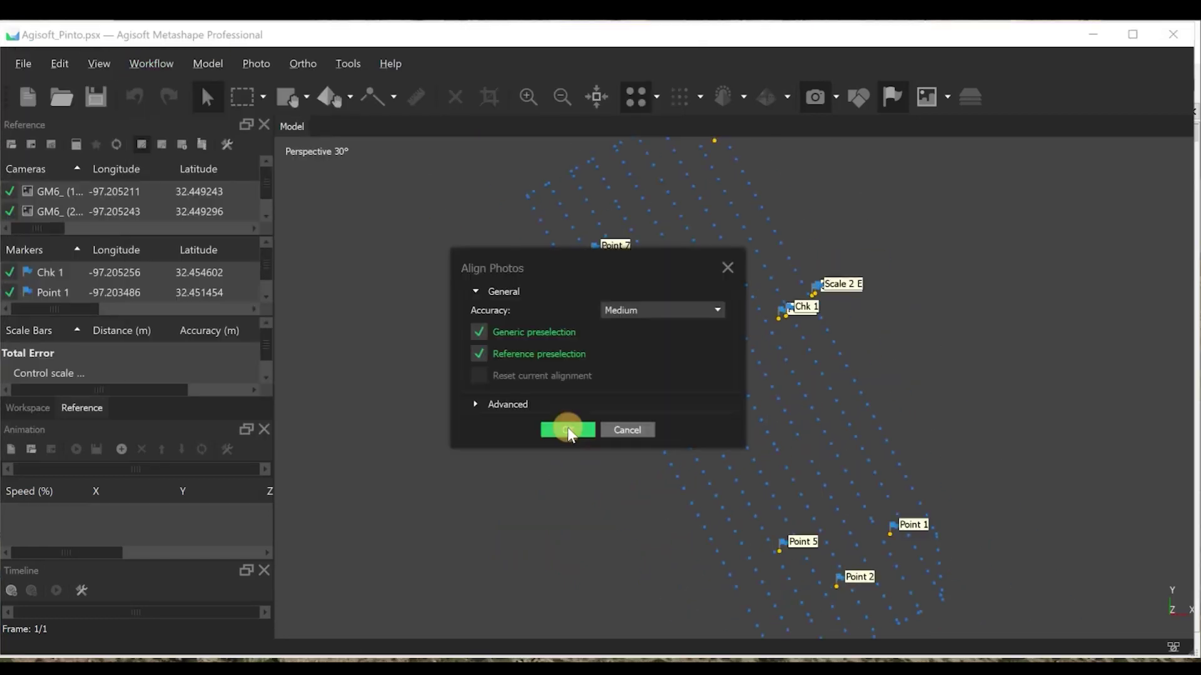
pyautogui.click(569, 430)
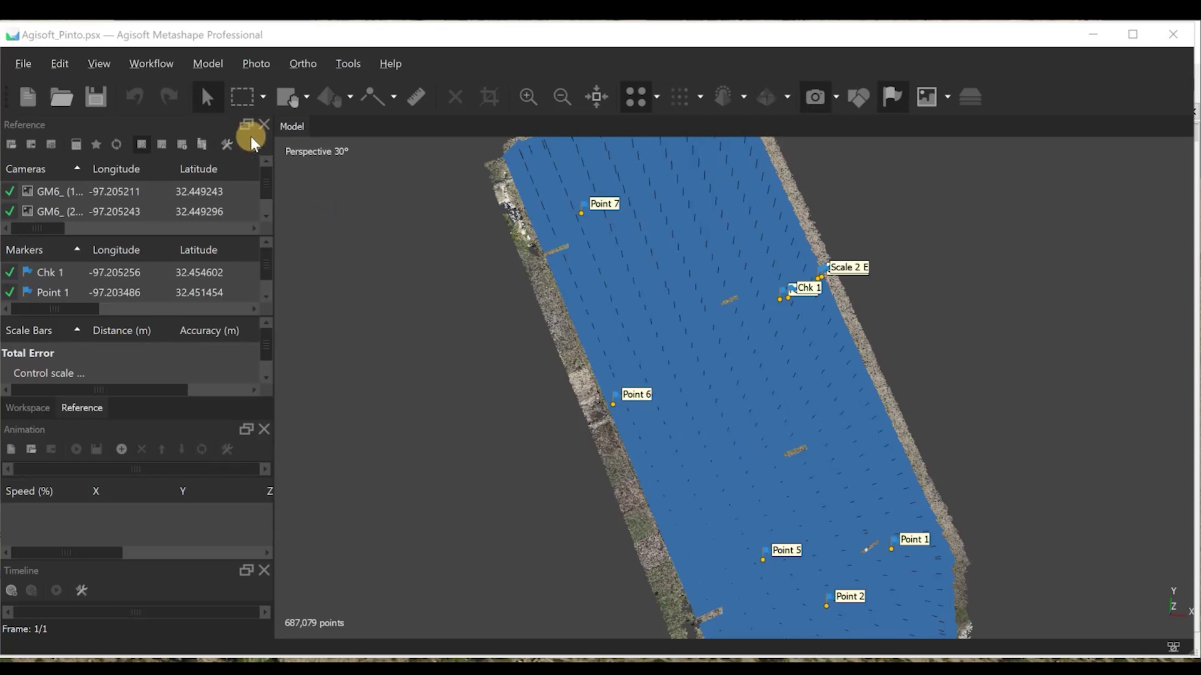
# Step: Generate the processing report titled Agisoft_Pinto through File > Export > Generate Report
pyautogui.click(152, 64)
pyautogui.click(152, 63)
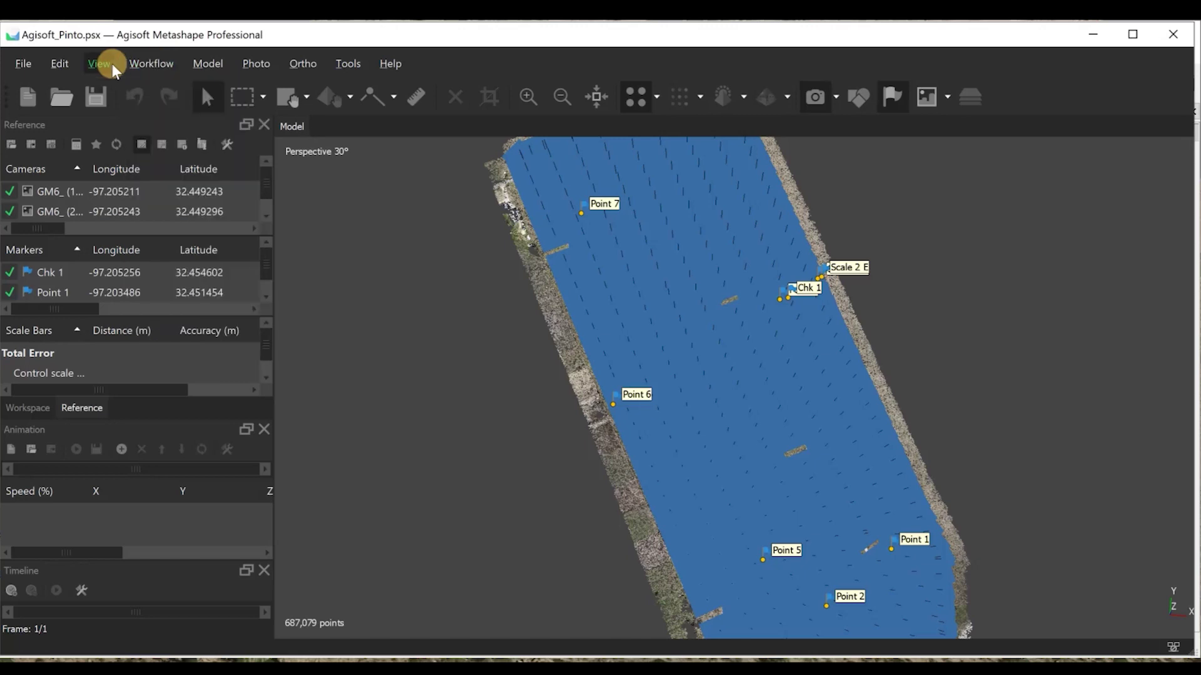
pyautogui.click(60, 63)
pyautogui.moveTo(144, 58)
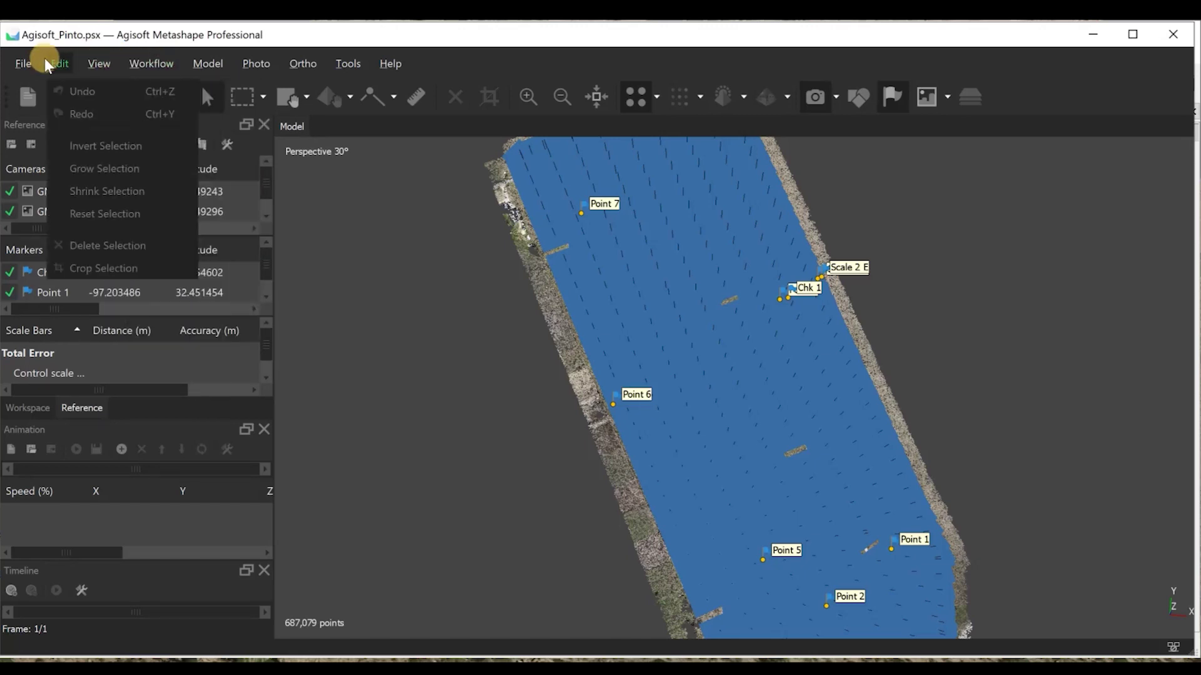
pyautogui.moveTo(20, 64)
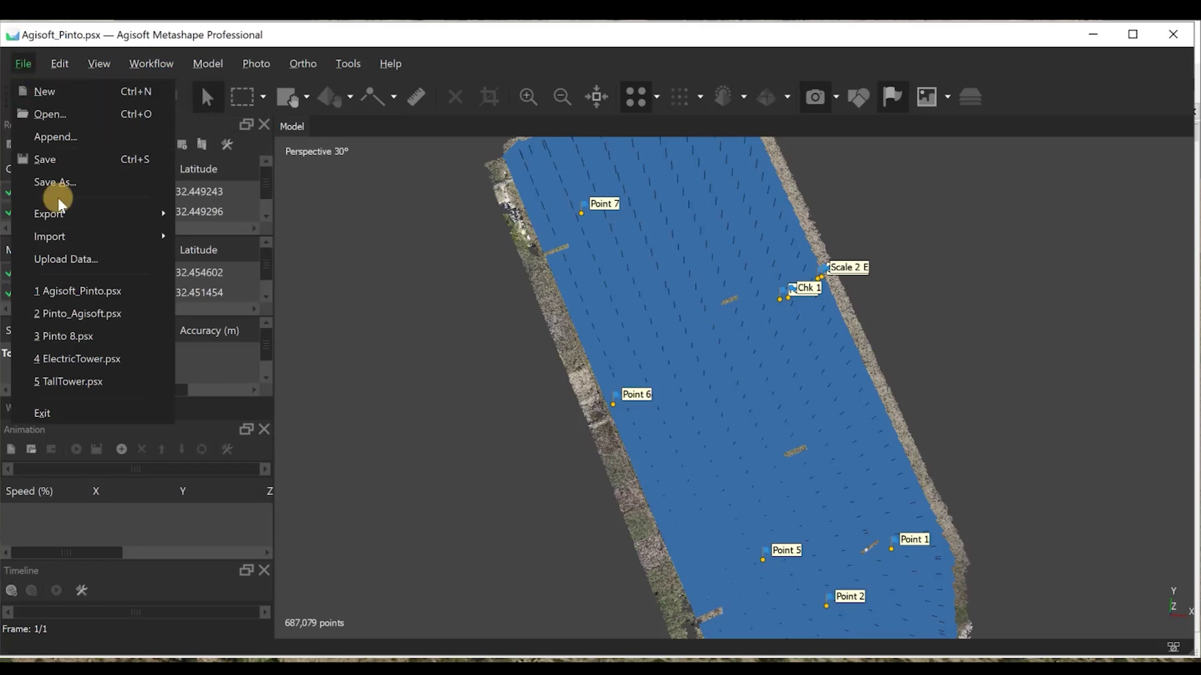
pyautogui.moveTo(75, 213)
pyautogui.click(211, 327)
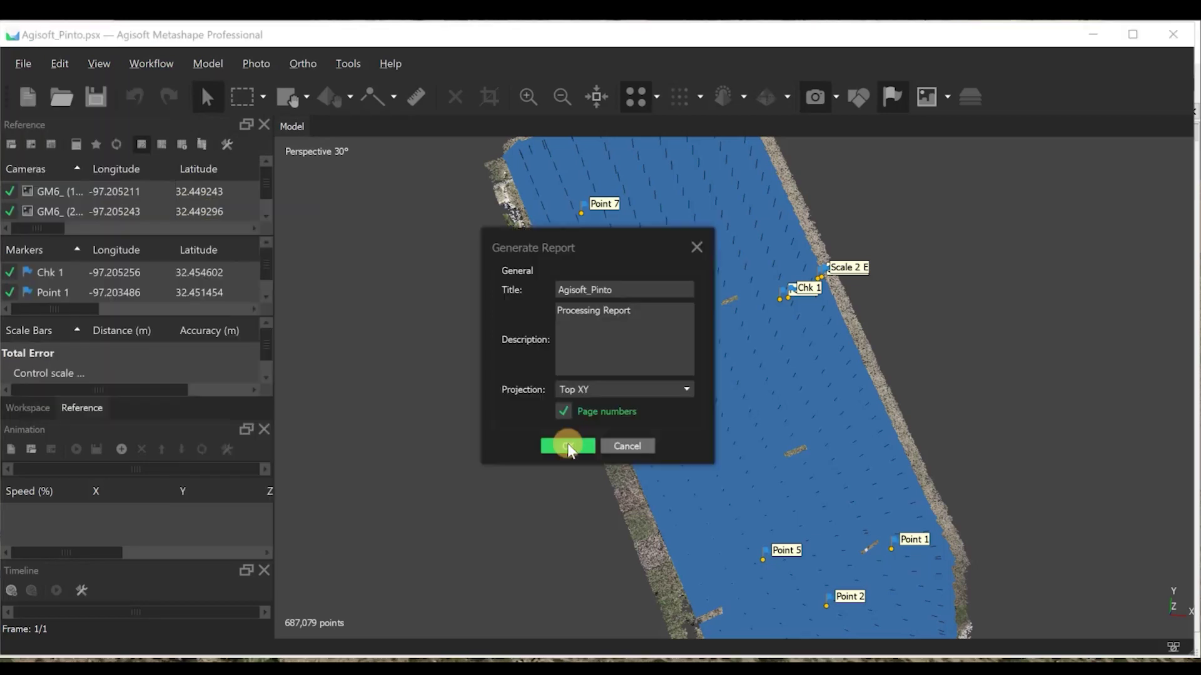
pyautogui.click(567, 446)
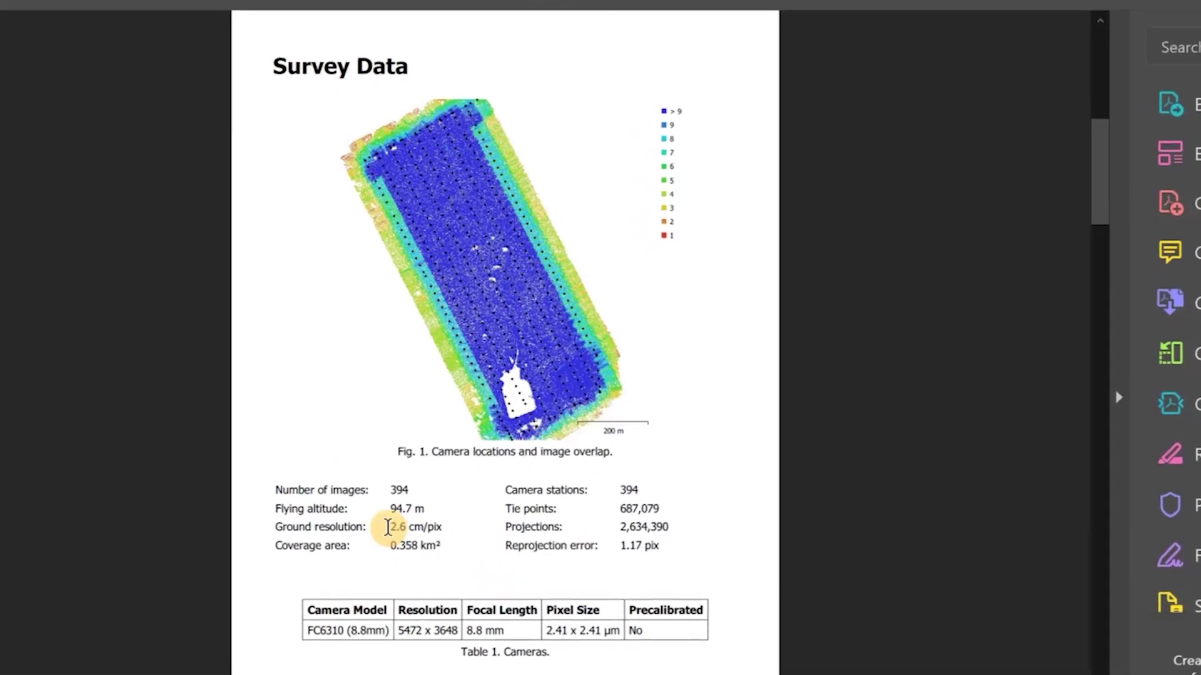
# Step: Select 2.6 cm/pix, then on page 7 highlight the 2 minutes 1 seconds matching time
pyautogui.moveTo(391, 531); pyautogui.dragTo(446, 531)
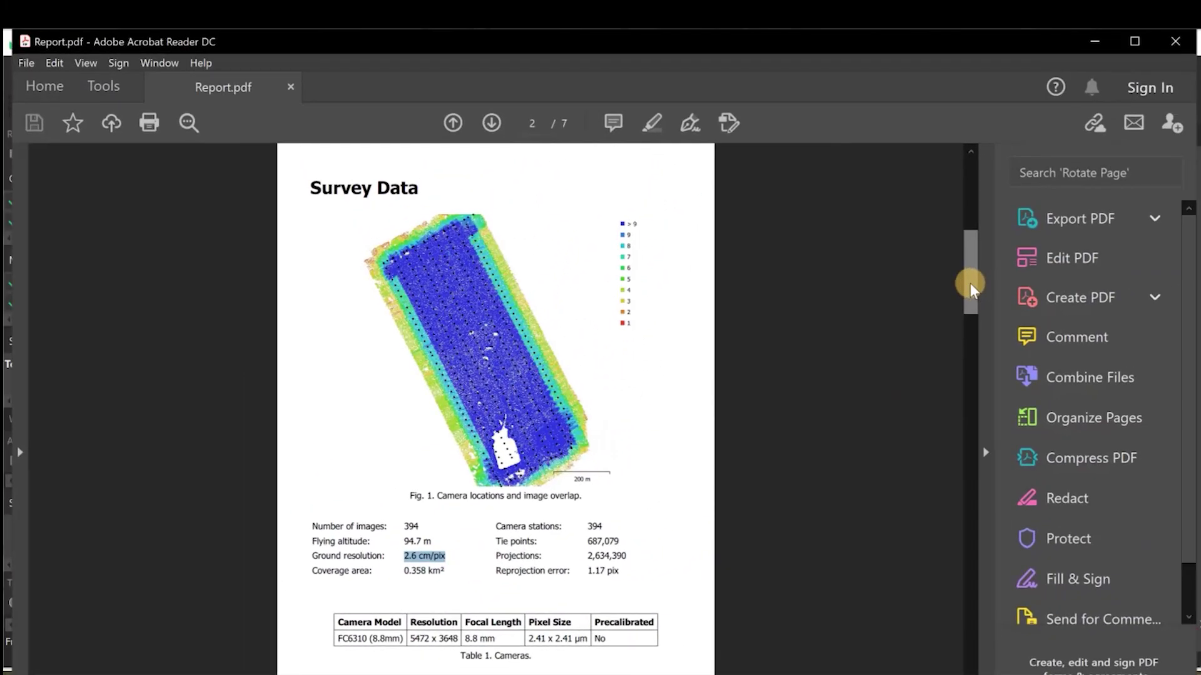
pyautogui.moveTo(969, 269); pyautogui.dragTo(969, 661)
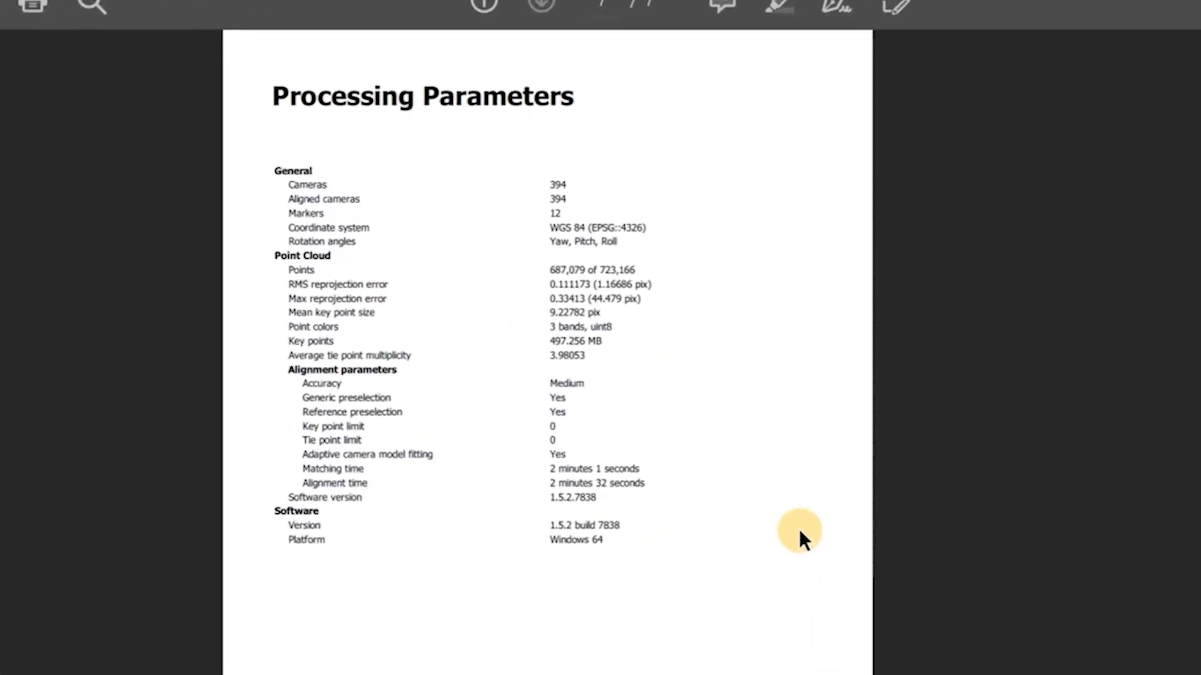
pyautogui.moveTo(575, 483); pyautogui.dragTo(679, 483)
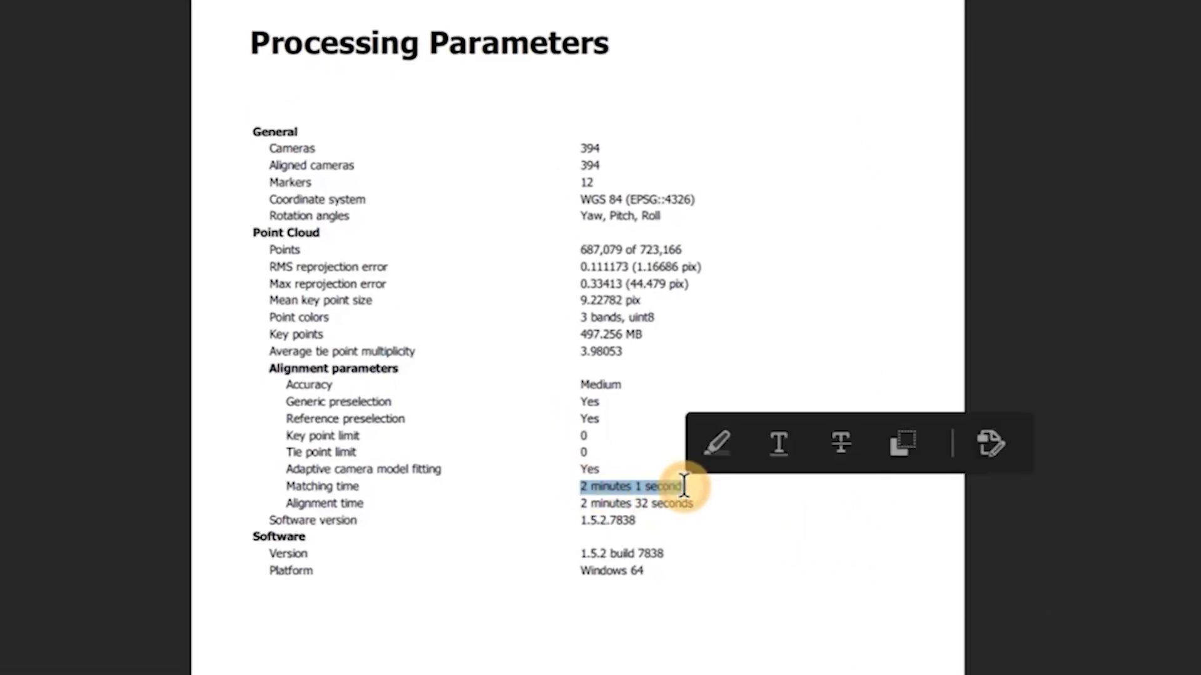
pyautogui.click(710, 445)
pyautogui.moveTo(576, 503); pyautogui.dragTo(693, 504)
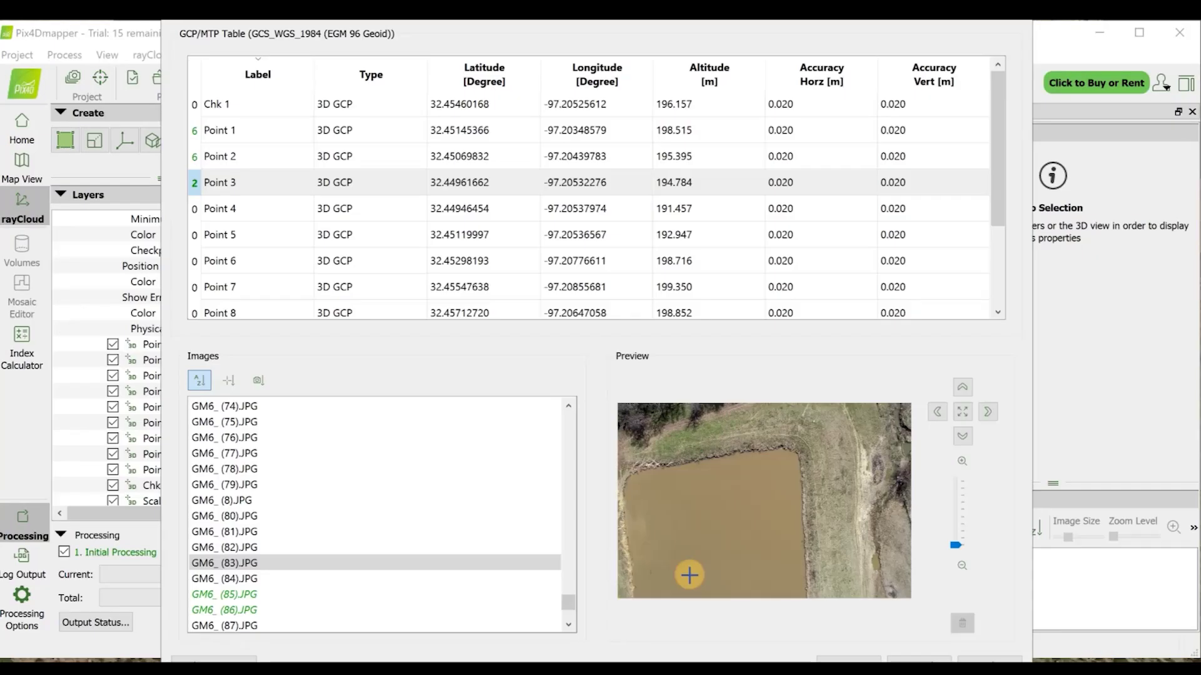
# Step: Mark Point 3's target centre in images GM6_(83) and GM6_(84)
pyautogui.scroll(5, 782, 521)
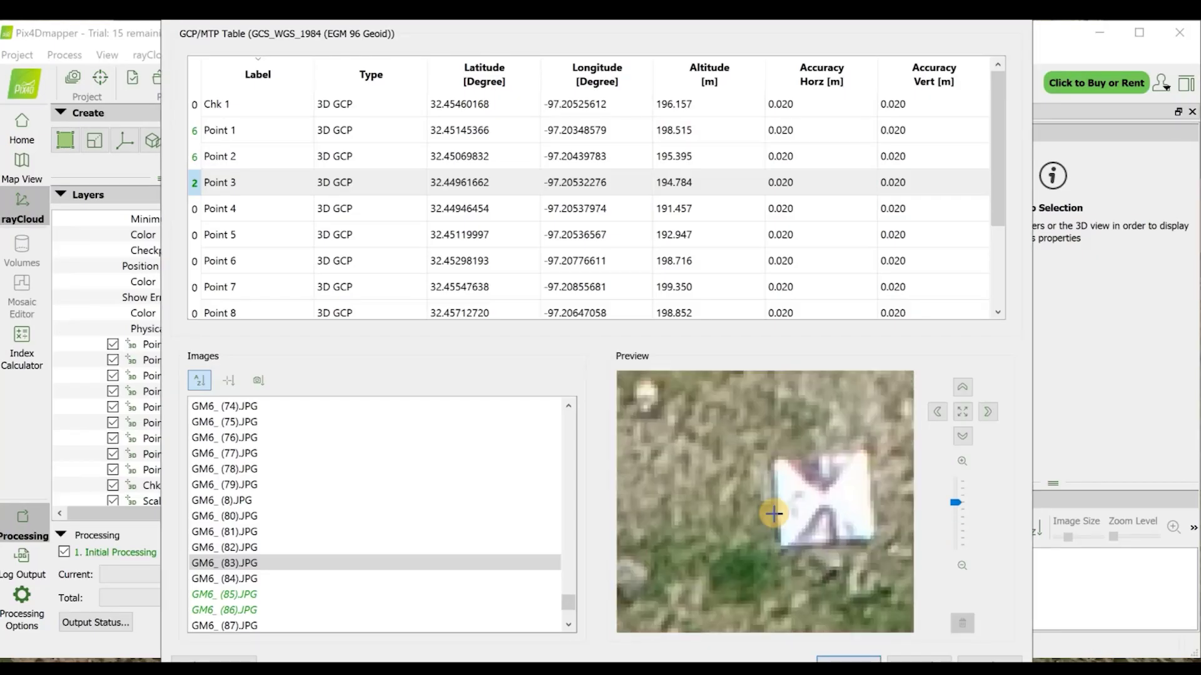
pyautogui.click(782, 521)
pyautogui.click(225, 578)
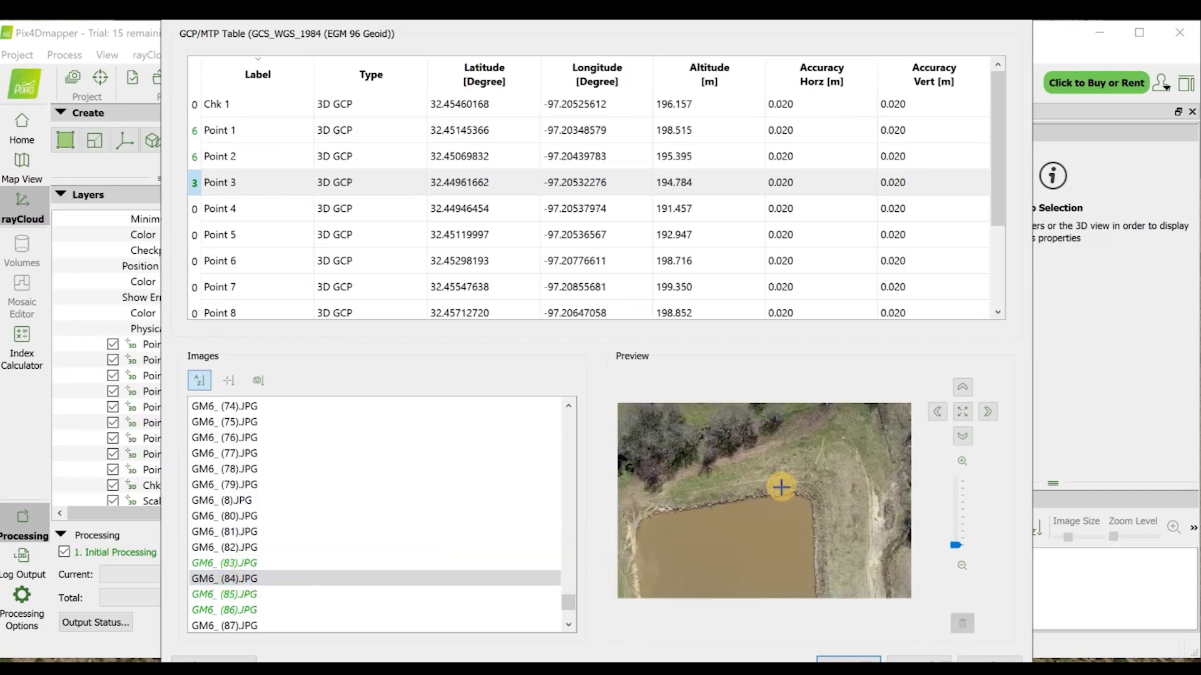
pyautogui.scroll(5, 784, 486)
pyautogui.click(763, 479)
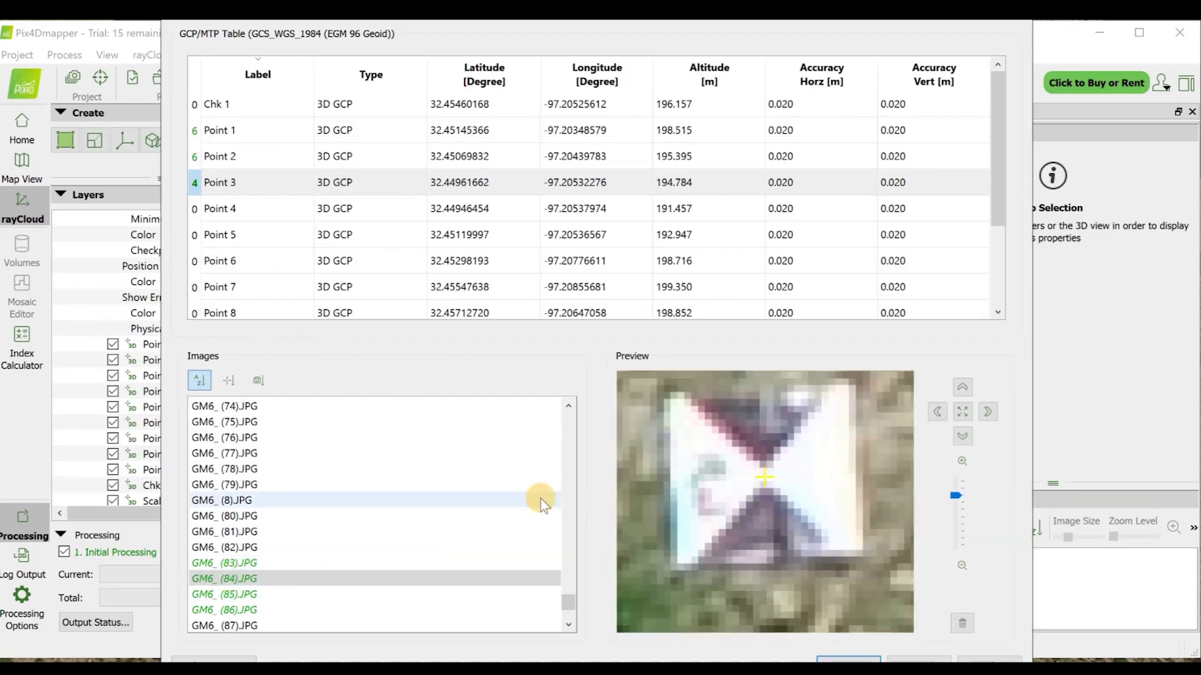
# Step: Preview images GM6_(82), GM6_(95), GM6_(94) and GM6_(93) for Point 3's target
pyautogui.click(538, 547)
pyautogui.scroll(-4, 236, 531)
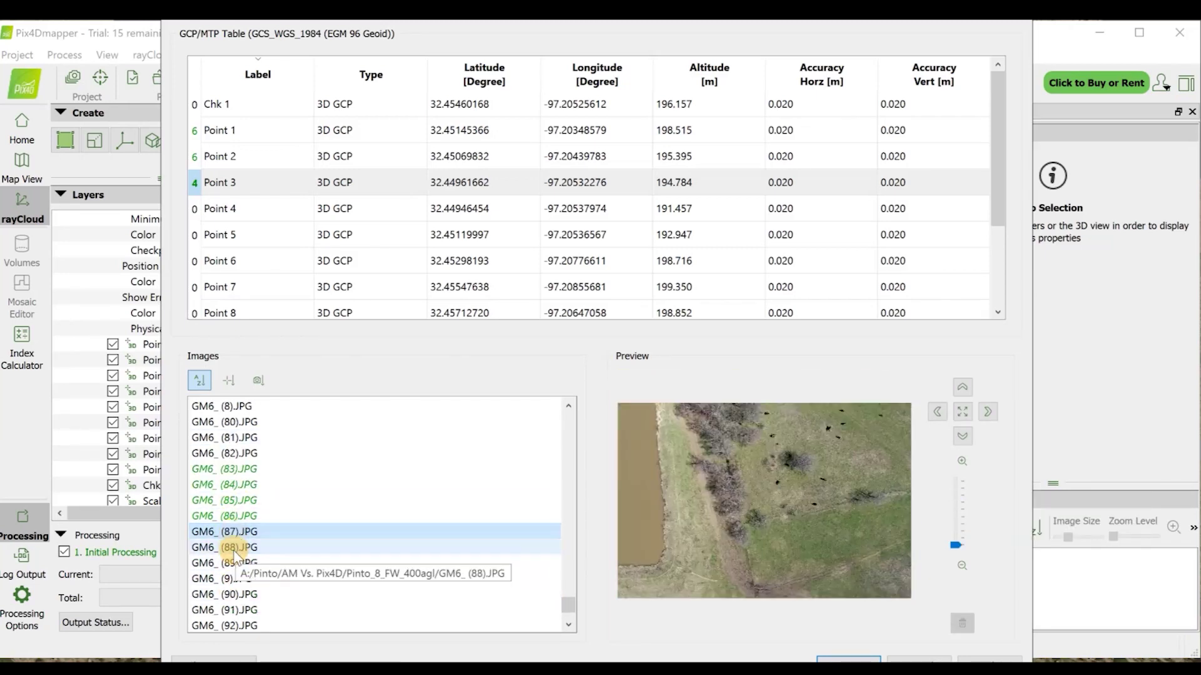
pyautogui.click(234, 548)
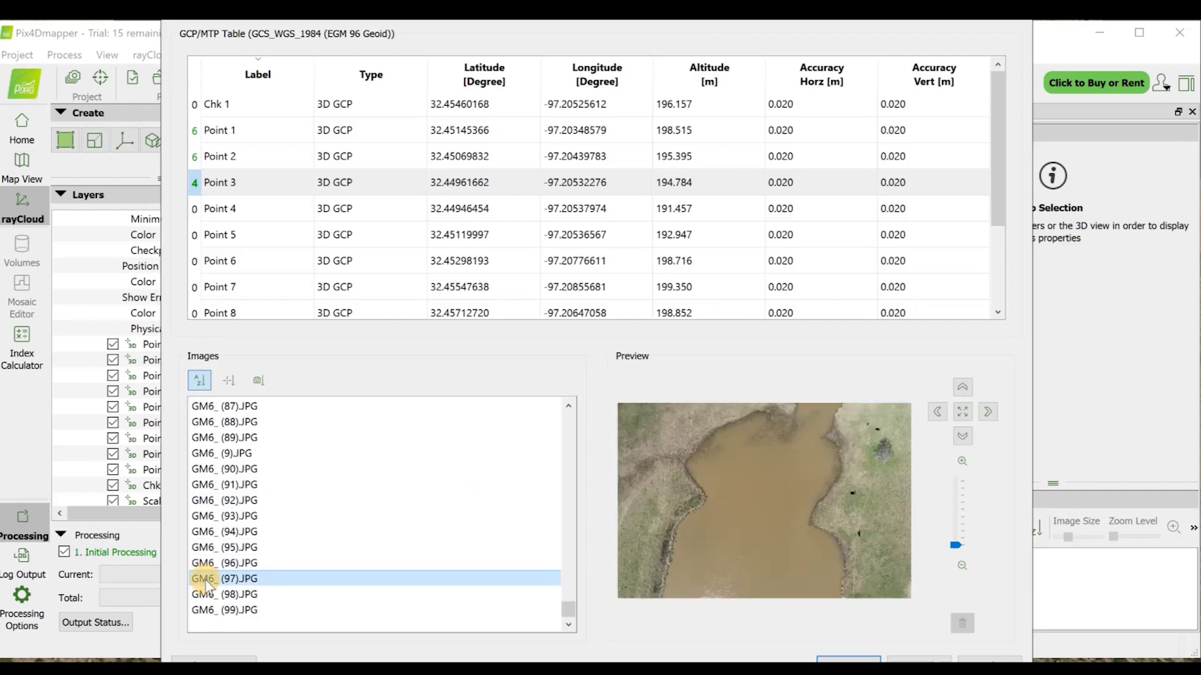
pyautogui.click(231, 533)
pyautogui.click(226, 516)
pyautogui.scroll(4, 723, 570)
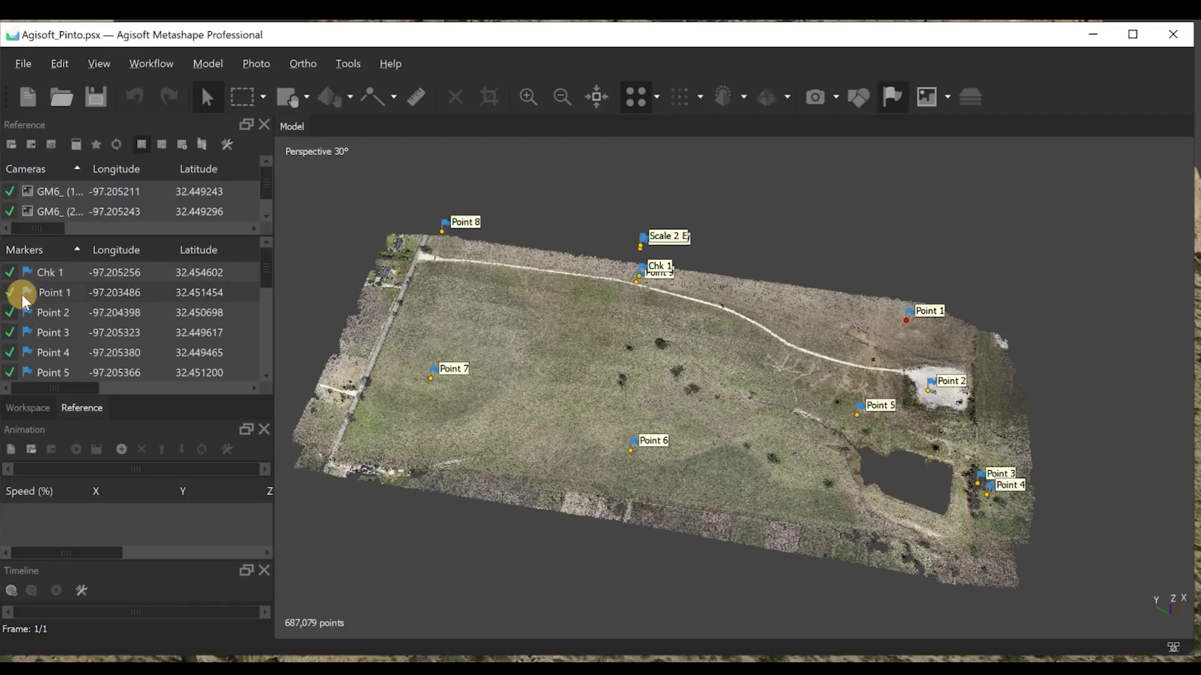
pyautogui.click(23, 298)
pyautogui.click(815, 97)
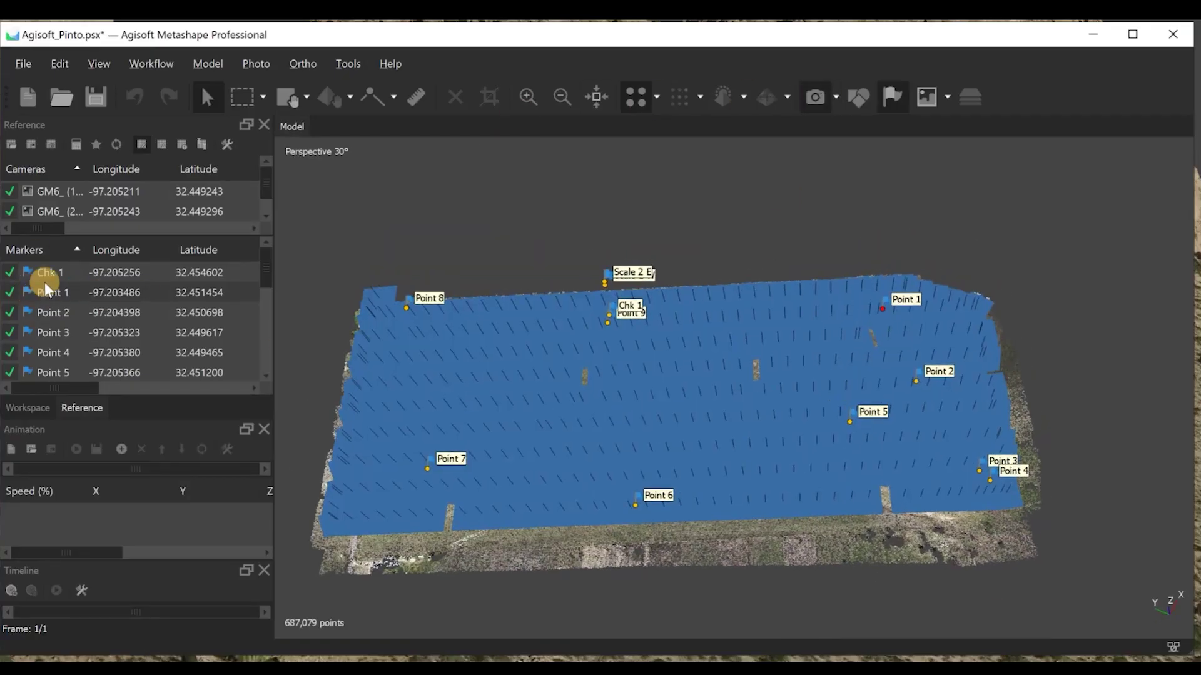
# Step: Add the Photos pane and rotate the model to look down on the field
pyautogui.click(98, 63)
pyautogui.click(125, 279)
pyautogui.rightClick(76, 272)
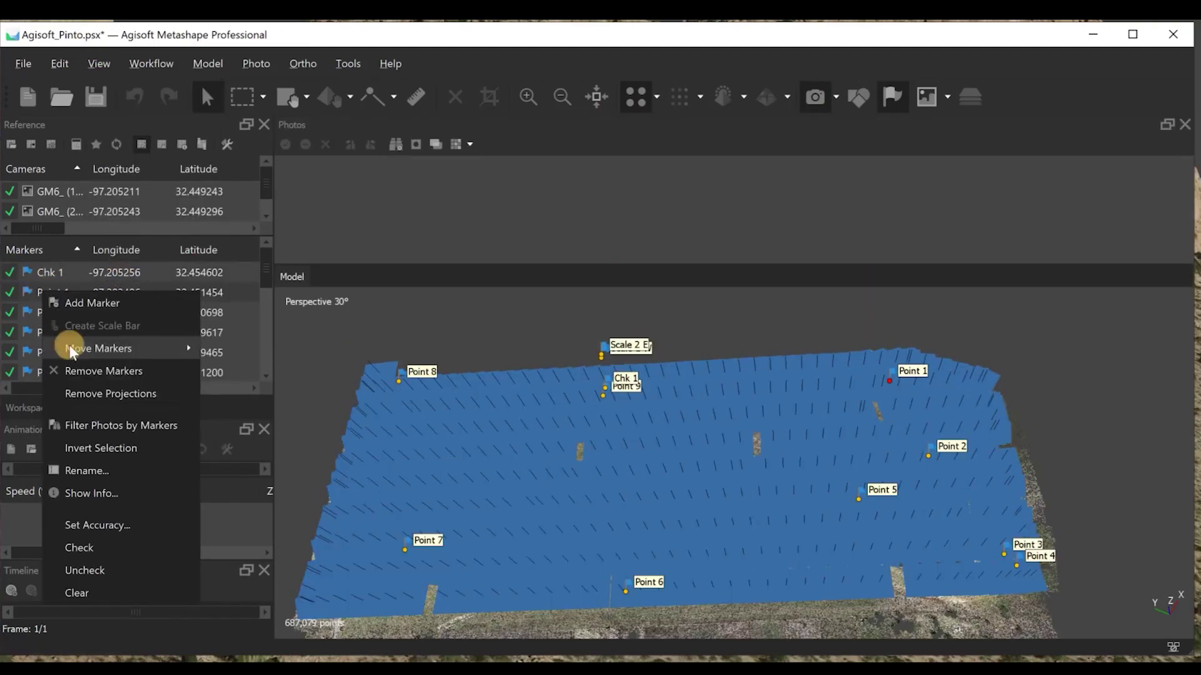
pyautogui.click(109, 394)
pyautogui.moveTo(806, 384); pyautogui.dragTo(890, 498)
pyautogui.scroll(10, 751, 463)
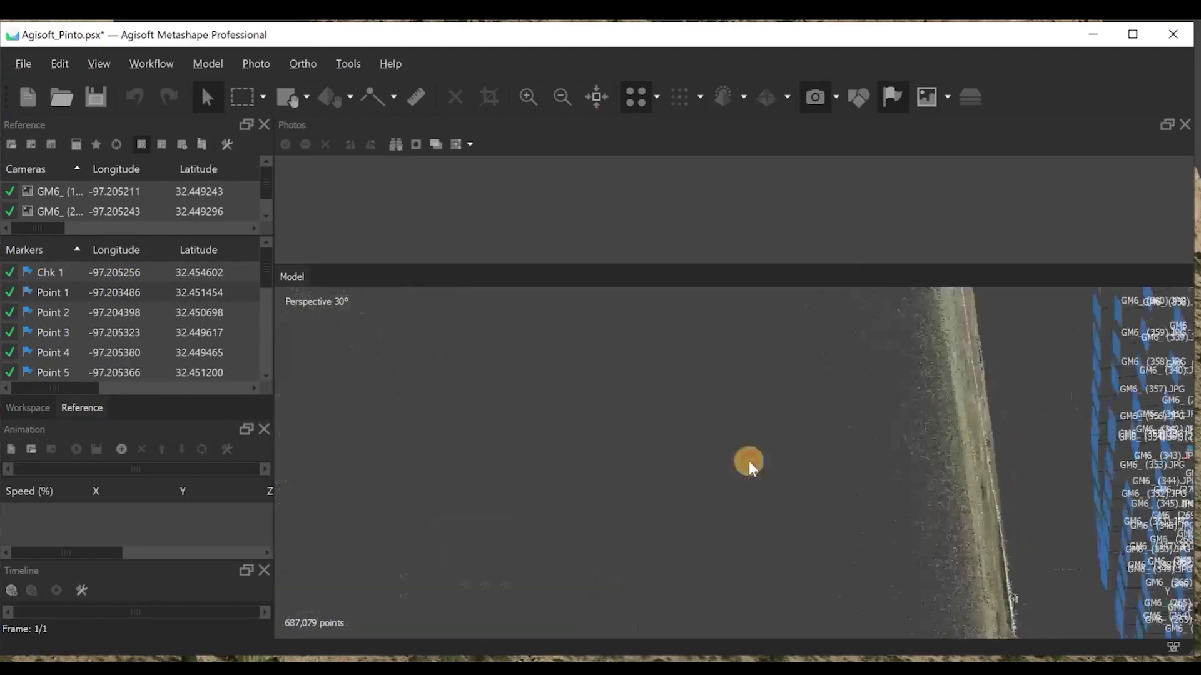
pyautogui.moveTo(94, 247); pyautogui.dragTo(94, 313)
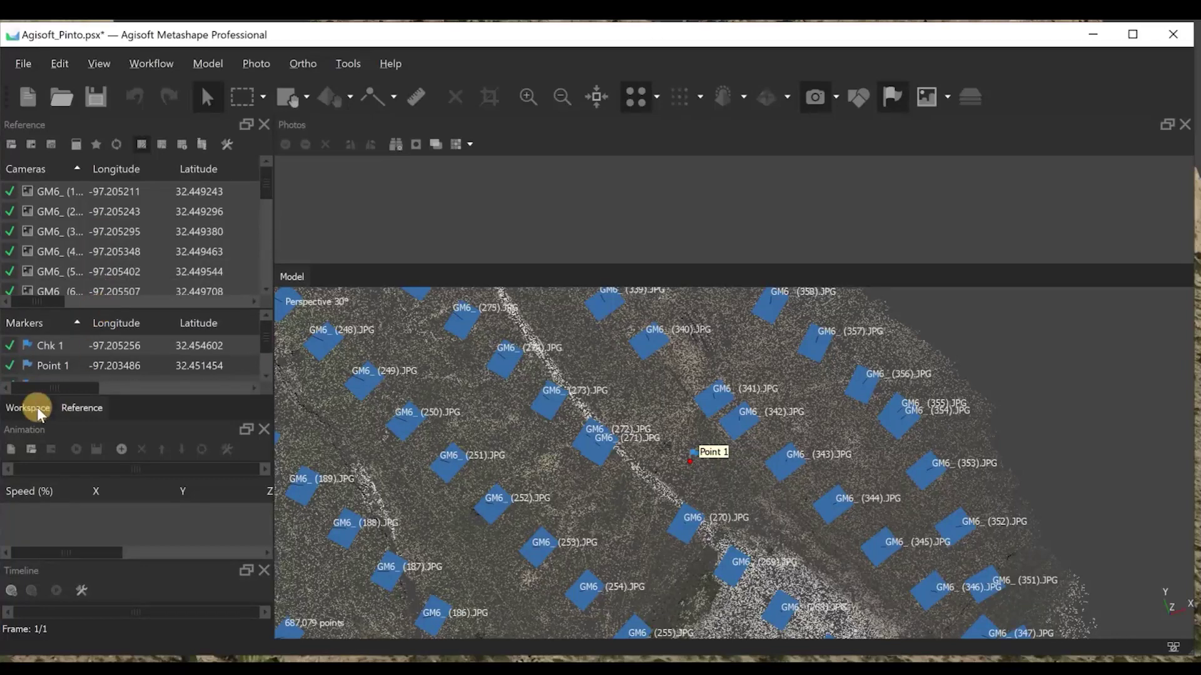
# Step: Expand the Cameras list and open photo GM6_(342).JPG to inspect the target near Point 1
pyautogui.click(27, 408)
pyautogui.click(21, 205)
pyautogui.moveTo(265, 196); pyautogui.dragTo(265, 230)
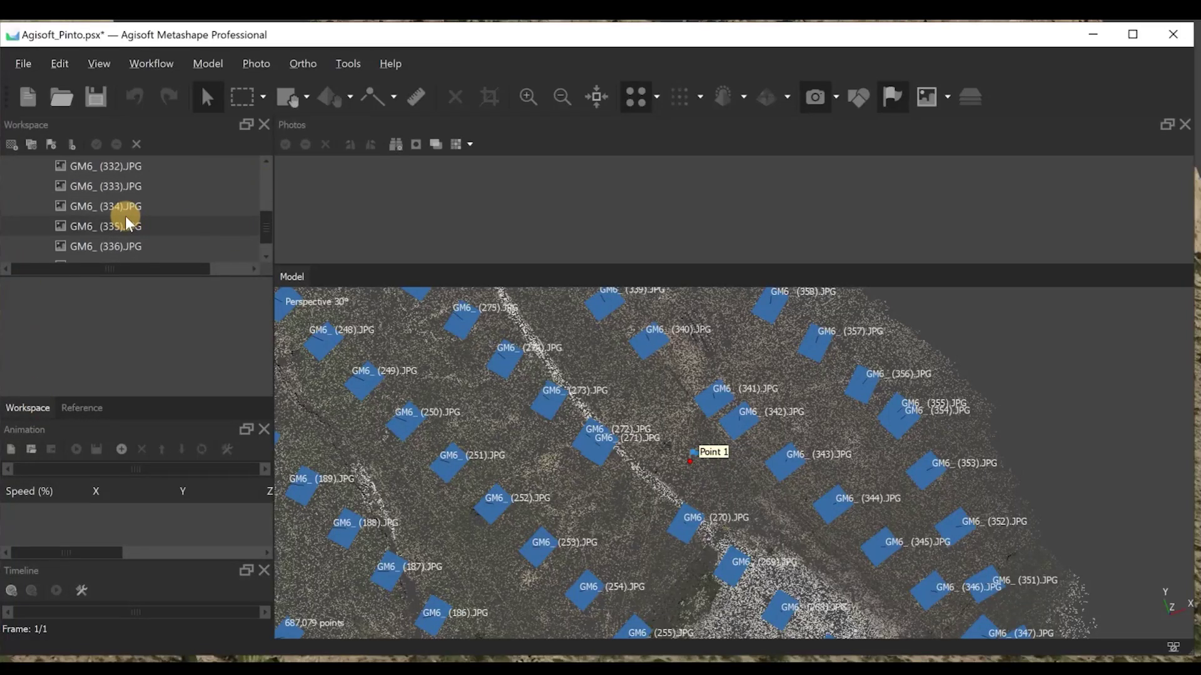
pyautogui.scroll(-3, 128, 223)
pyautogui.doubleClick(113, 186)
pyautogui.scroll(10, 736, 453)
pyautogui.rightClick(736, 453)
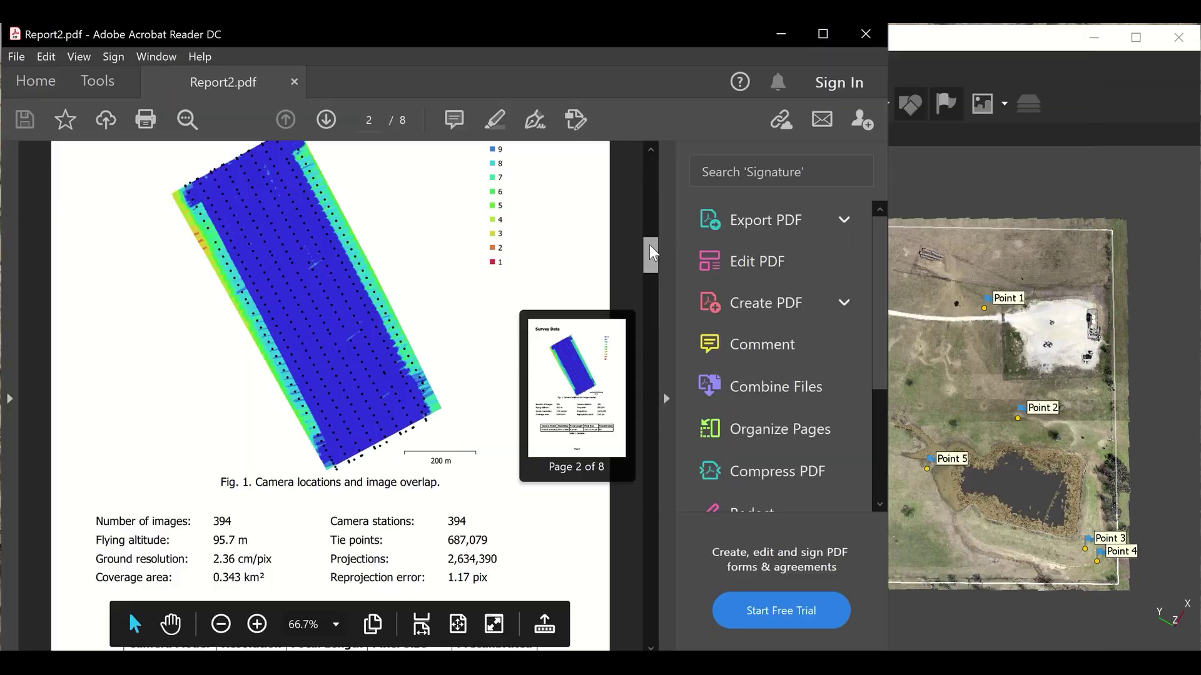
# Step: In Report2.pdf, highlight 2.36 cm/pix and the matching and alignment times in yellow
pyautogui.scroll(-2, 330, 376)
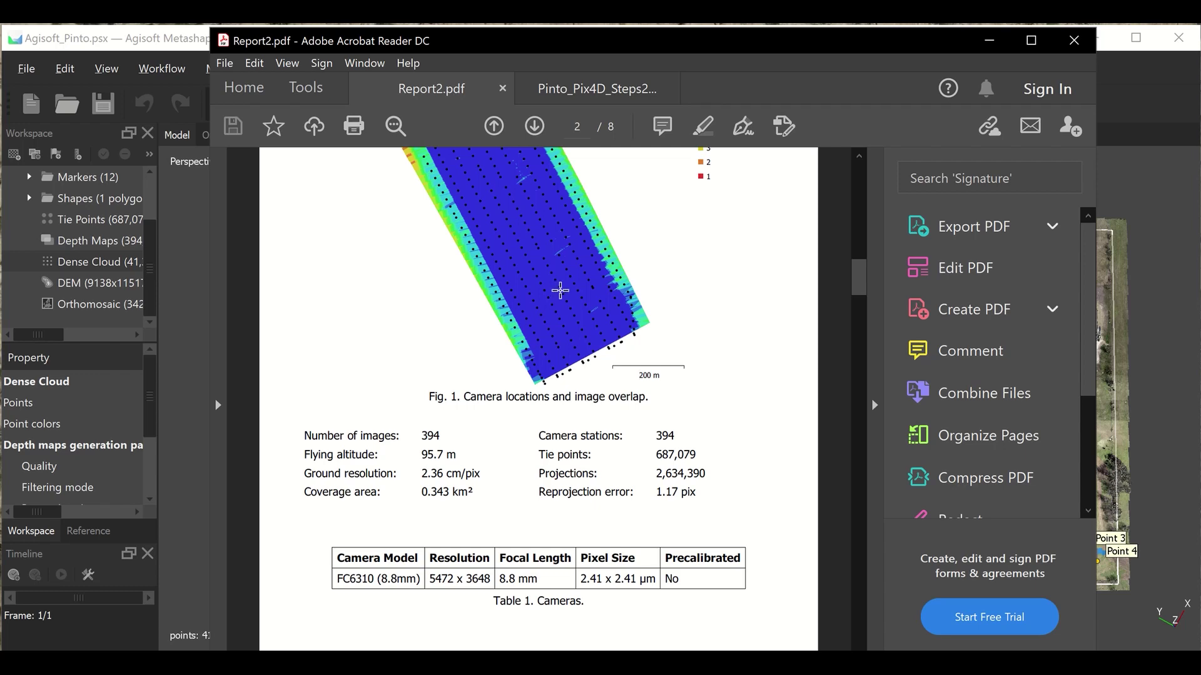
pyautogui.moveTo(419, 473); pyautogui.dragTo(479, 473)
pyautogui.click(502, 448)
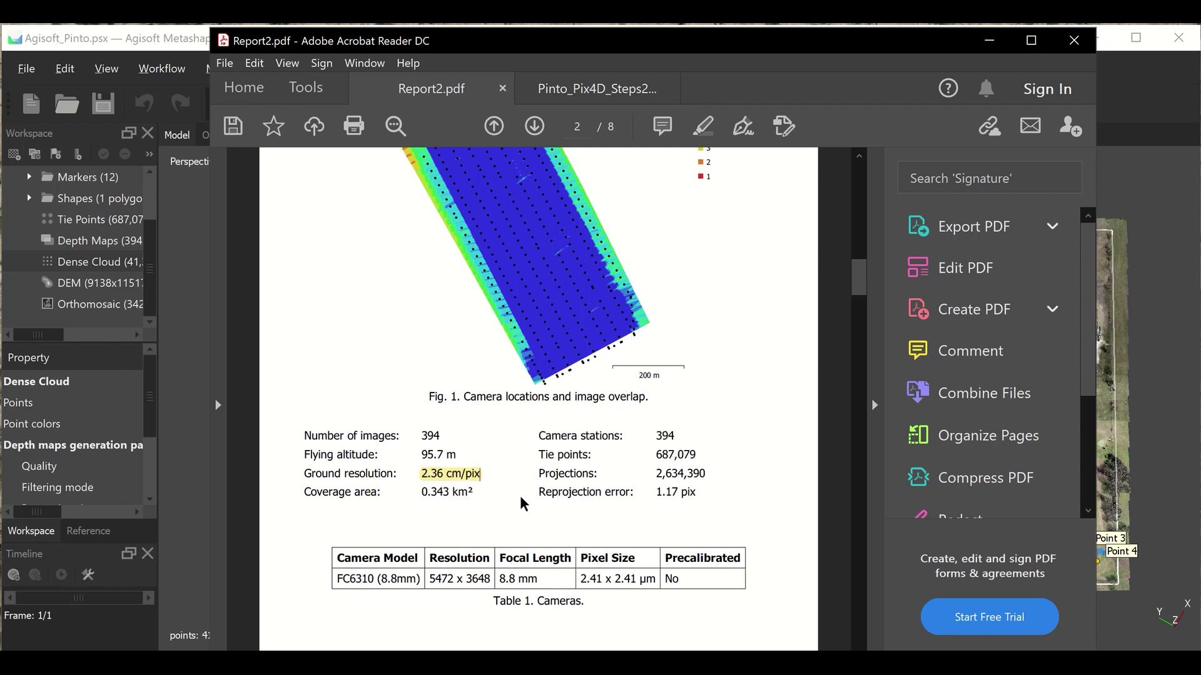
pyautogui.moveTo(858, 278); pyautogui.dragTo(855, 524)
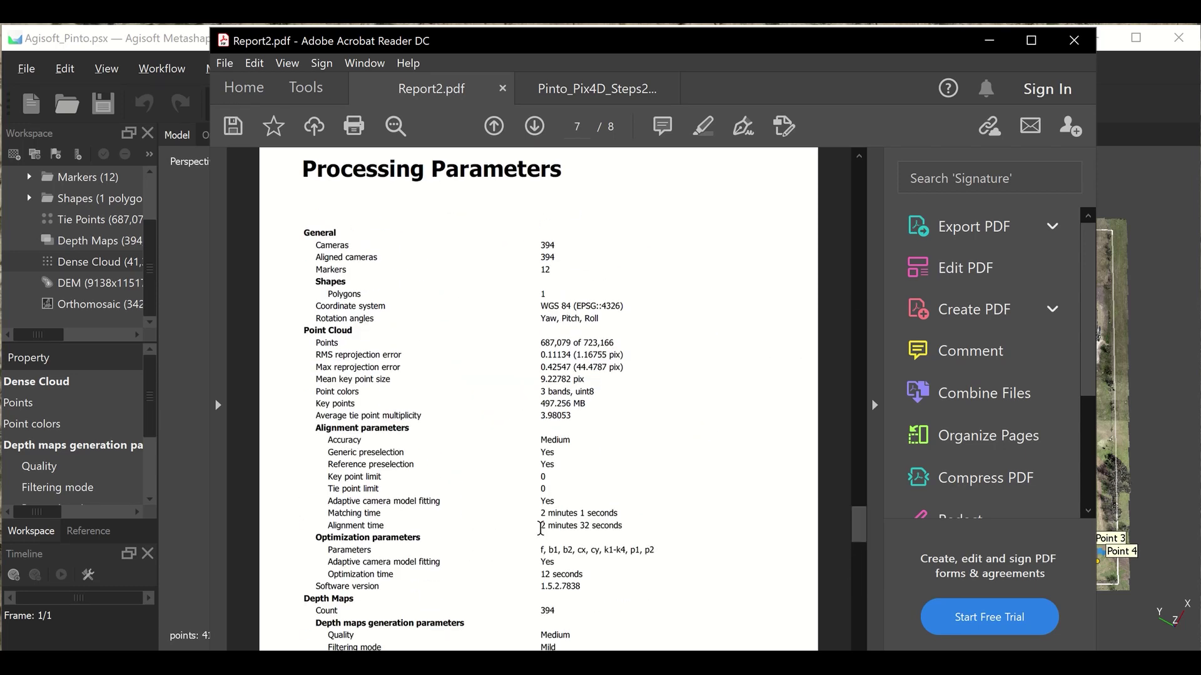
pyautogui.moveTo(540, 513); pyautogui.dragTo(622, 526)
pyautogui.click(626, 488)
# Step: In the Pinto_Pix4D report, highlight the 19m:51s, 13m:53s and 28m:14s processing times
pyautogui.click(643, 499)
pyautogui.moveTo(540, 574); pyautogui.dragTo(583, 575)
pyautogui.hotkey('ctrl', 'Tab')
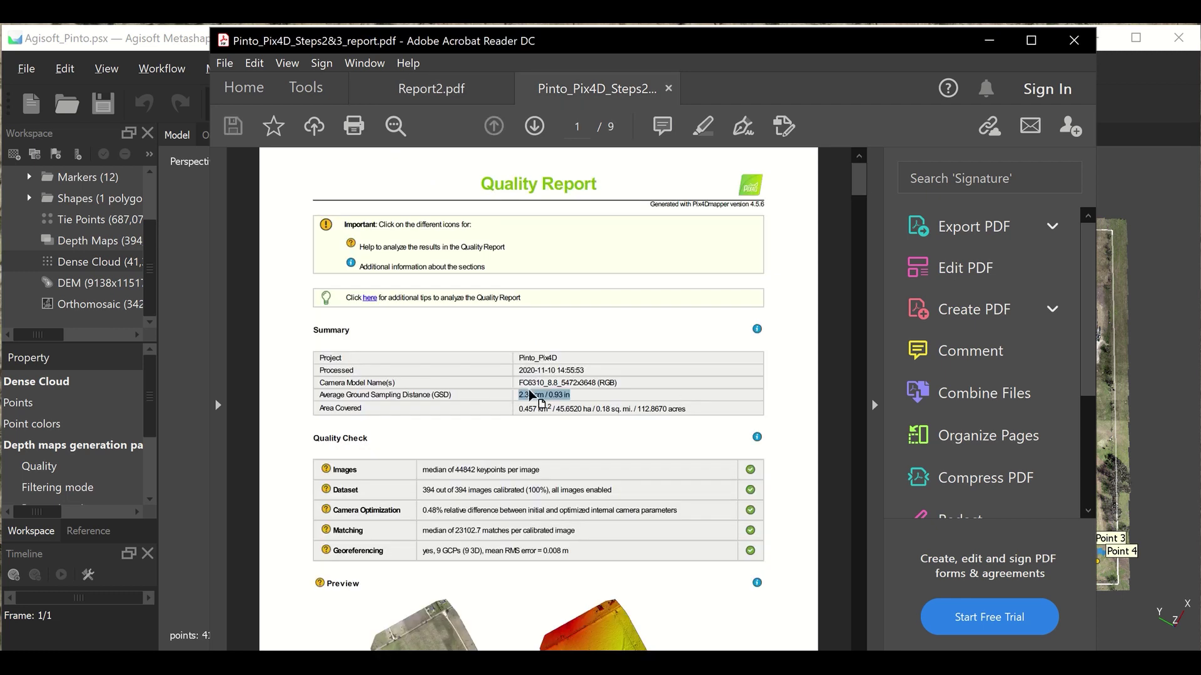
pyautogui.moveTo(859, 172); pyautogui.dragTo(856, 615)
pyautogui.moveTo(545, 302); pyautogui.dragTo(573, 288)
pyautogui.click(566, 261)
pyautogui.moveTo(858, 629); pyautogui.dragTo(859, 582)
pyautogui.moveTo(569, 261); pyautogui.dragTo(567, 236)
pyautogui.click(551, 237)
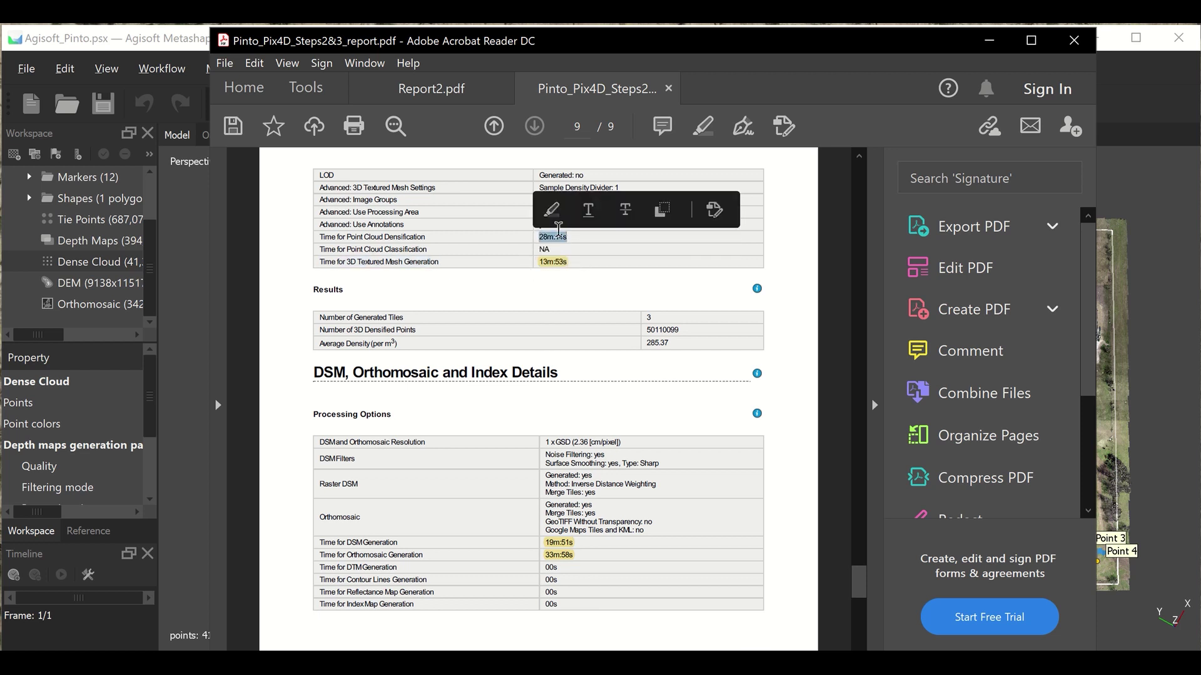
pyautogui.click(550, 210)
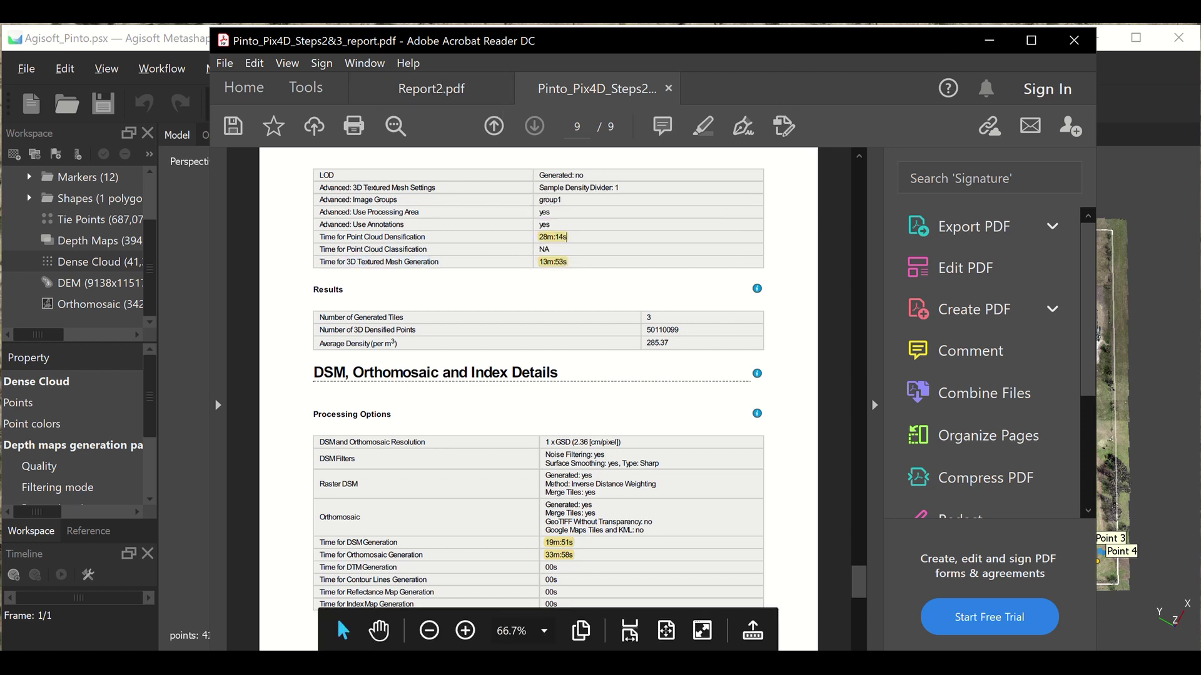
pyautogui.hotkey('alt', 'Tab')
# Step: Zoom in on the textured model around Point 9
pyautogui.scroll(5, 710, 534)
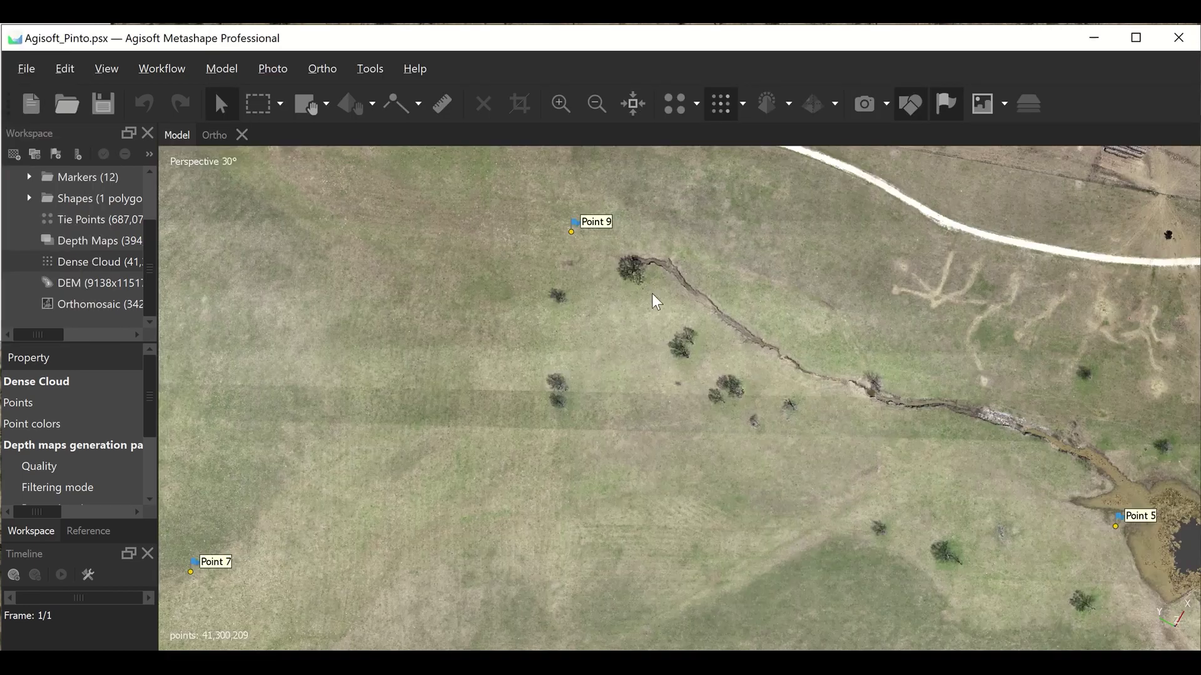